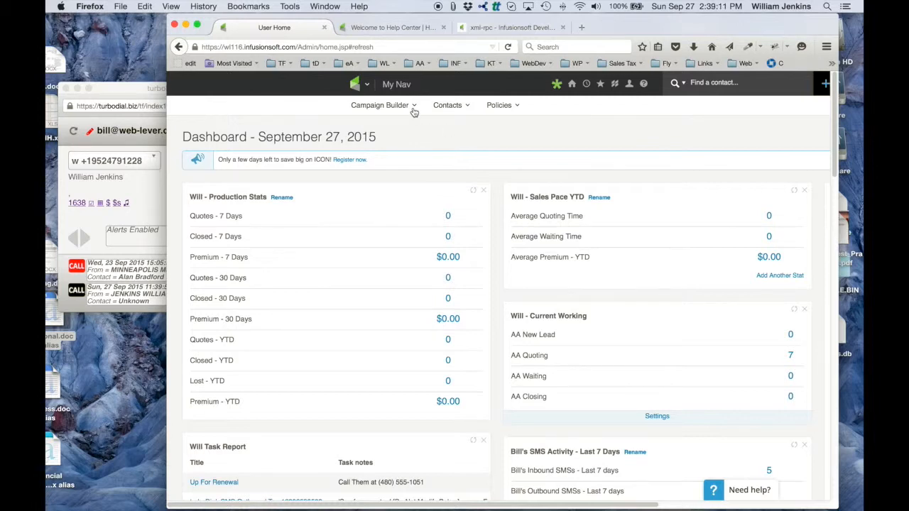
- Open the Task Note Report from the Admin reports
{"action": "mouse_move", "coordinate": [353, 84]}
{"action": "left_click", "coordinate": [666, 220]}
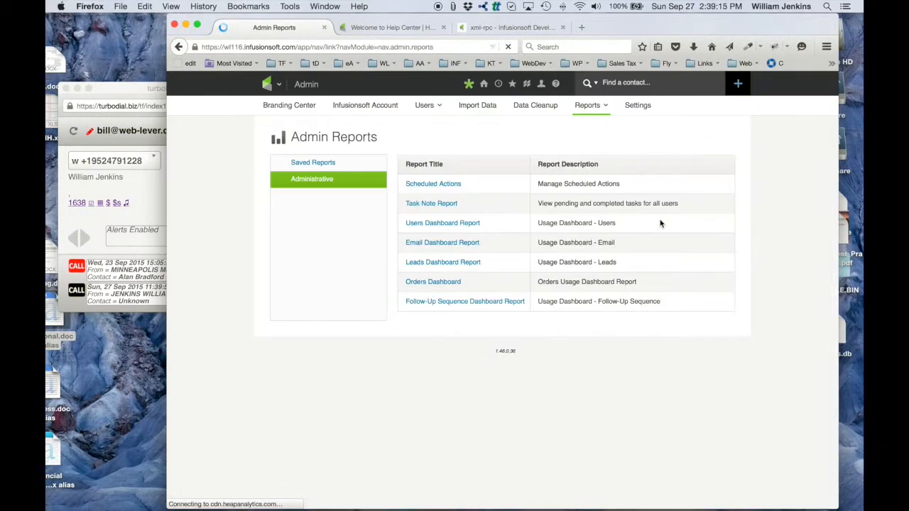
{"action": "left_click", "coordinate": [440, 203]}
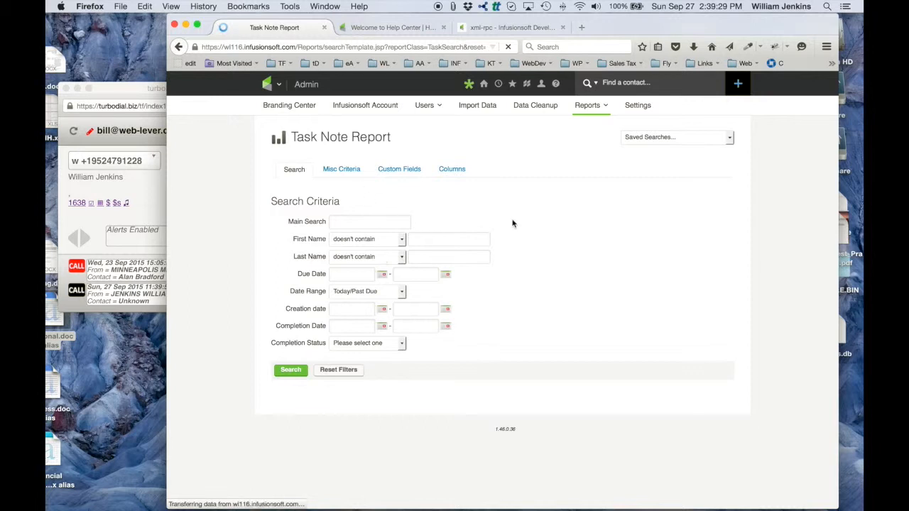
- Set the report's main search criterion to "turboDial: Inbound Call"
{"action": "left_click", "coordinate": [358, 221]}
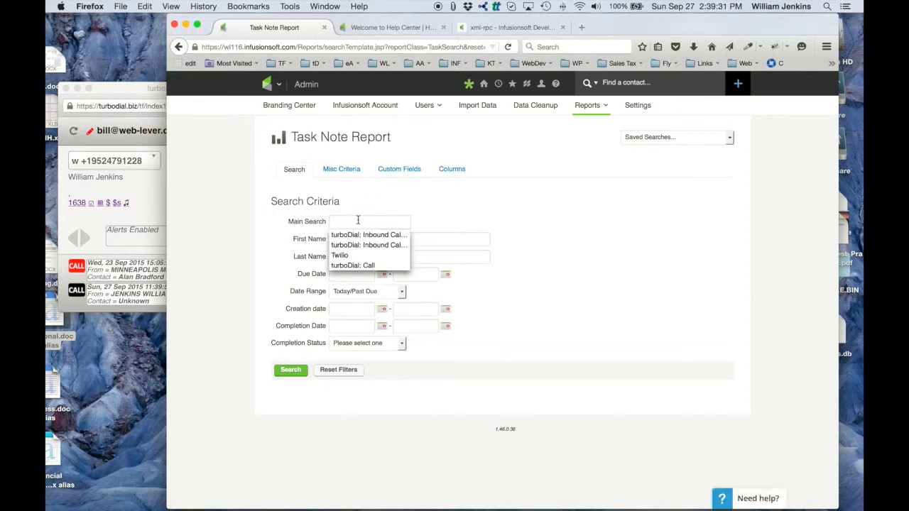
{"action": "type", "text": "turb"}
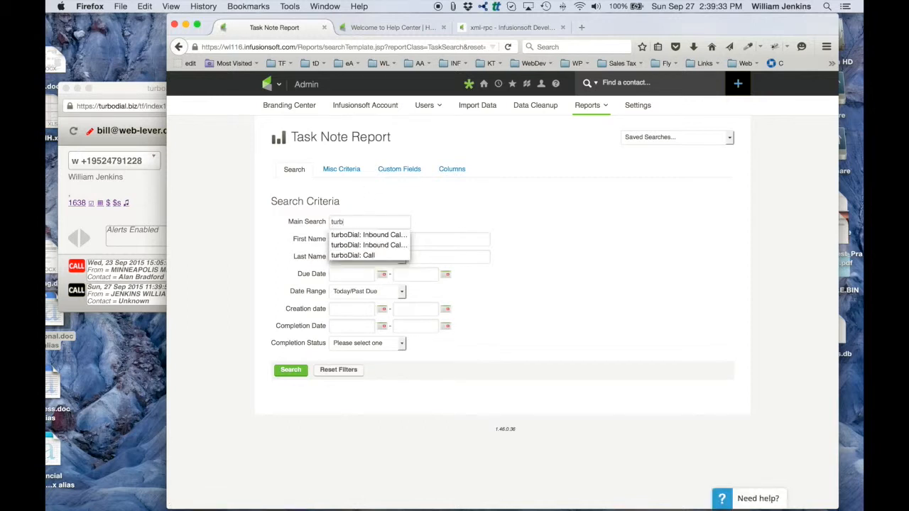
{"action": "left_click", "coordinate": [366, 235]}
{"action": "double_click", "coordinate": [391, 221]}
{"action": "key", "text": "BackSpace"}
{"action": "key", "text": "BackSpace"}
{"action": "key", "text": "BackSpace"}
{"action": "key", "text": "BackSpace"}
{"action": "key", "text": "BackSpace"}
{"action": "key", "text": "BackSpace"}
{"action": "key", "text": "BackSpace"}
{"action": "key", "text": "BackSpace"}
{"action": "key", "text": "BackSpace"}
{"action": "key", "text": "BackSpace"}
{"action": "key", "text": "BackSpace"}
{"action": "key", "text": "BackSpace"}
{"action": "key", "text": "BackSpace"}
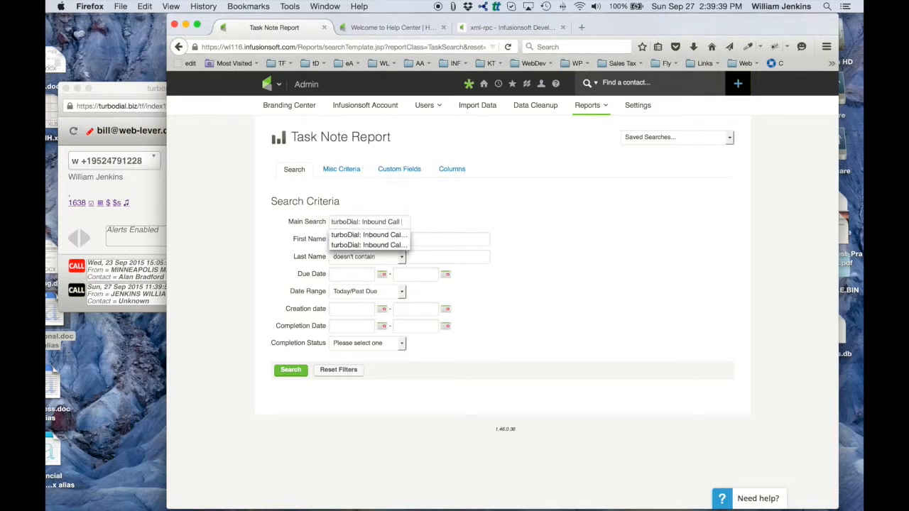
{"action": "left_click", "coordinate": [438, 215]}
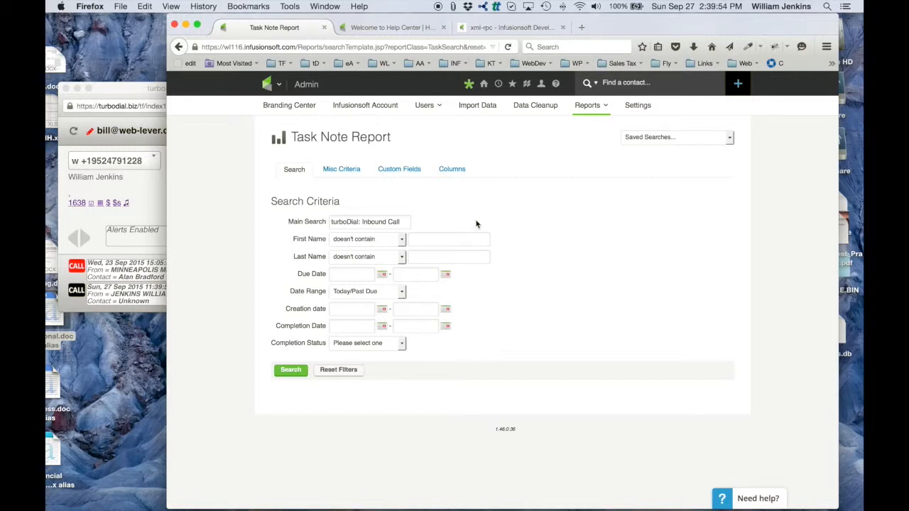
- Filter the miscellaneous criteria so that Assigned To contains any of the first listed user
{"action": "left_click", "coordinate": [341, 169]}
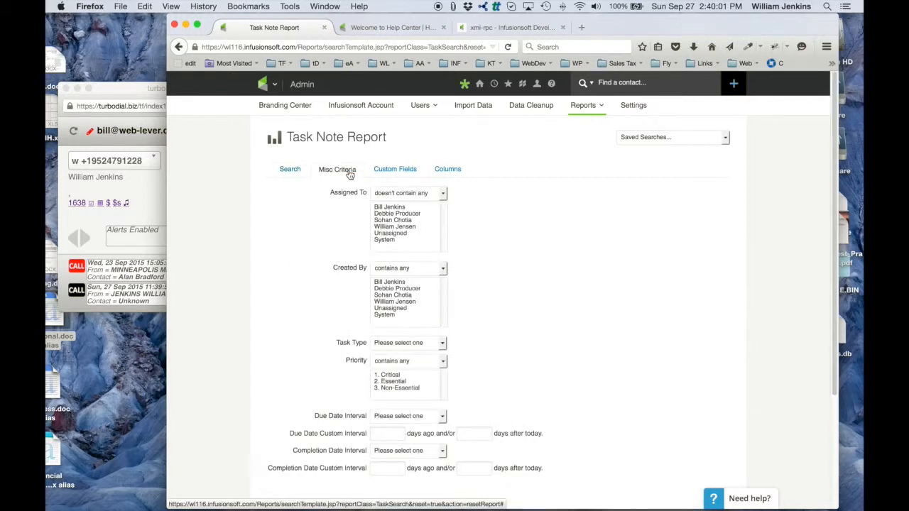
{"action": "left_click", "coordinate": [388, 209]}
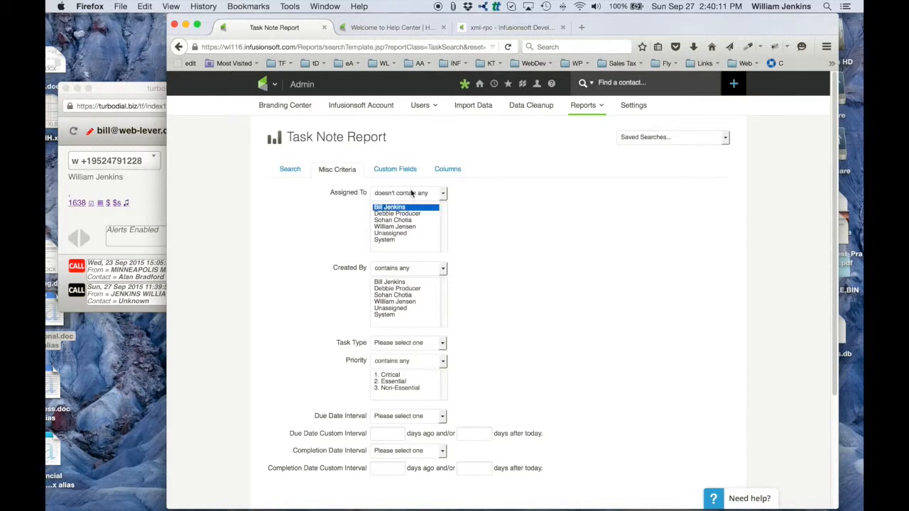
{"action": "left_click", "coordinate": [411, 194]}
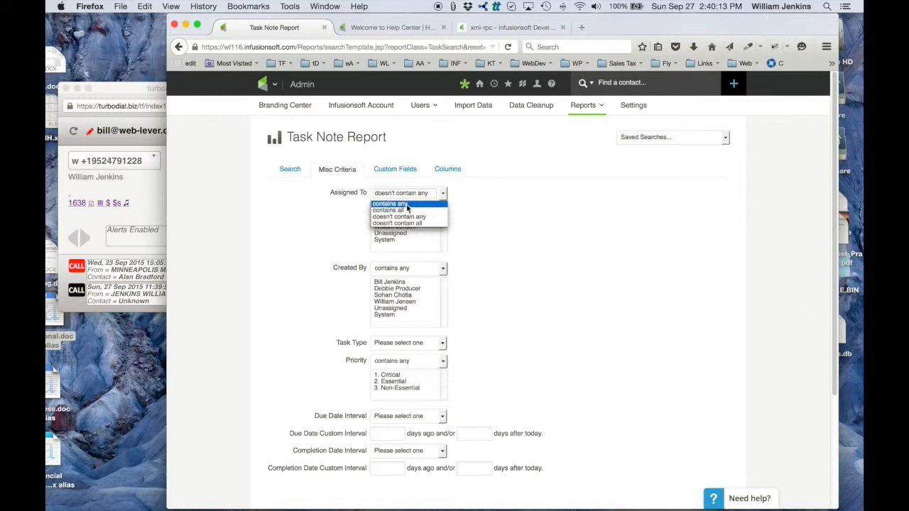
{"action": "left_click", "coordinate": [391, 204]}
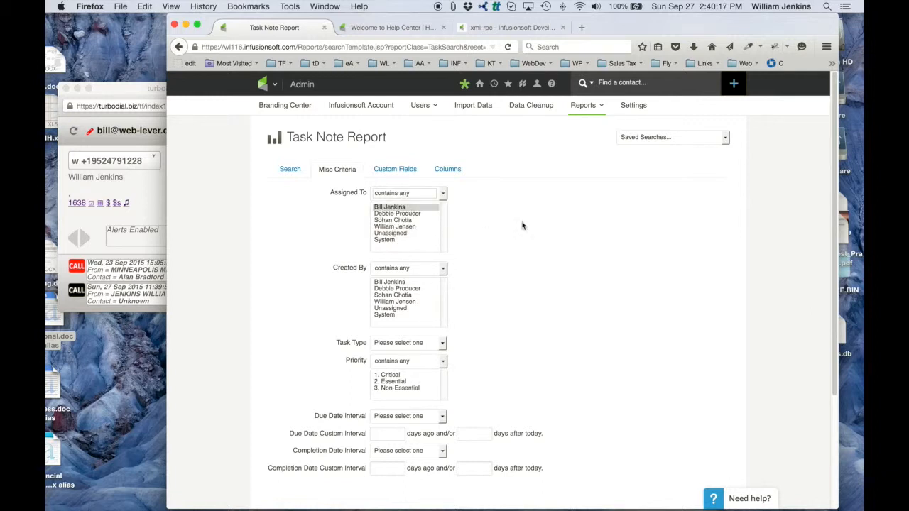
- Set the Completion Date Interval criterion to Last 7 Days
{"action": "scroll", "coordinate": [542, 274], "scroll_direction": "down", "scroll_amount": 5}
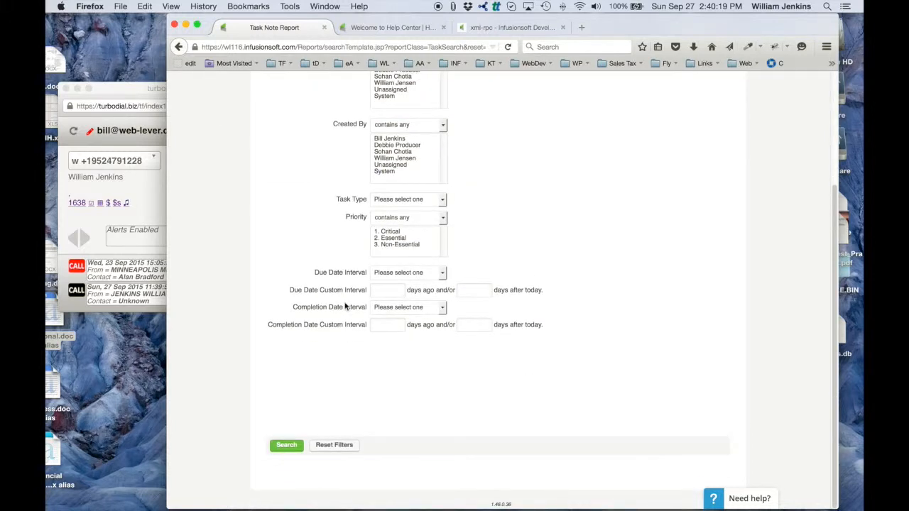
{"action": "left_click", "coordinate": [408, 308]}
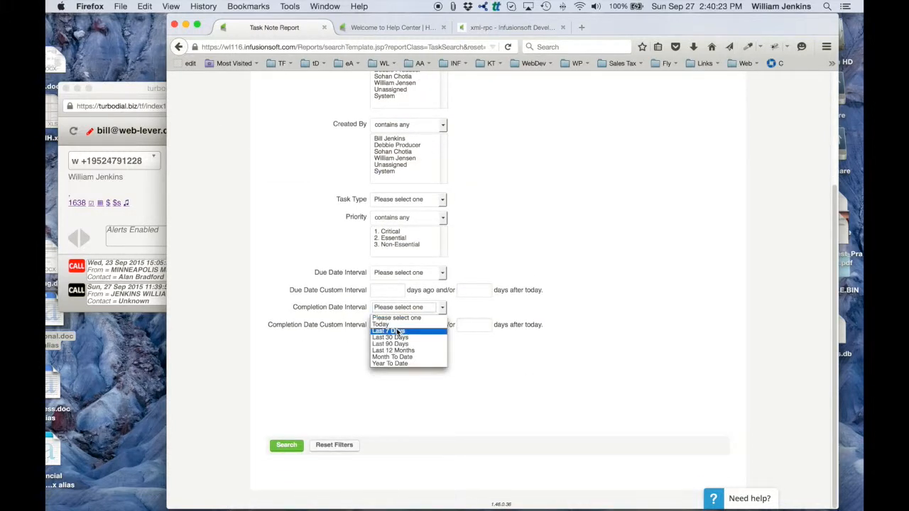
{"action": "left_click", "coordinate": [398, 331]}
{"action": "scroll", "coordinate": [540, 210], "scroll_direction": "up", "scroll_amount": 5}
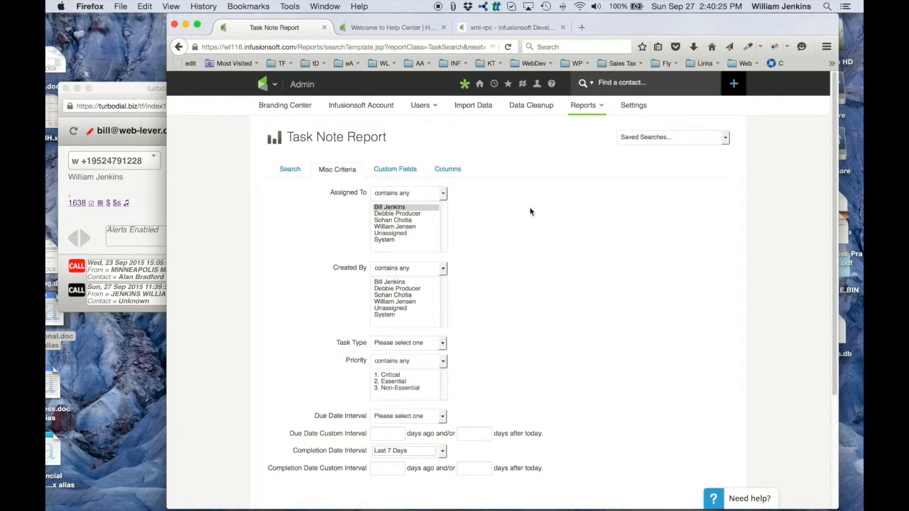
- Review the main and miscellaneous criteria and run the task note search
{"action": "left_click", "coordinate": [293, 170]}
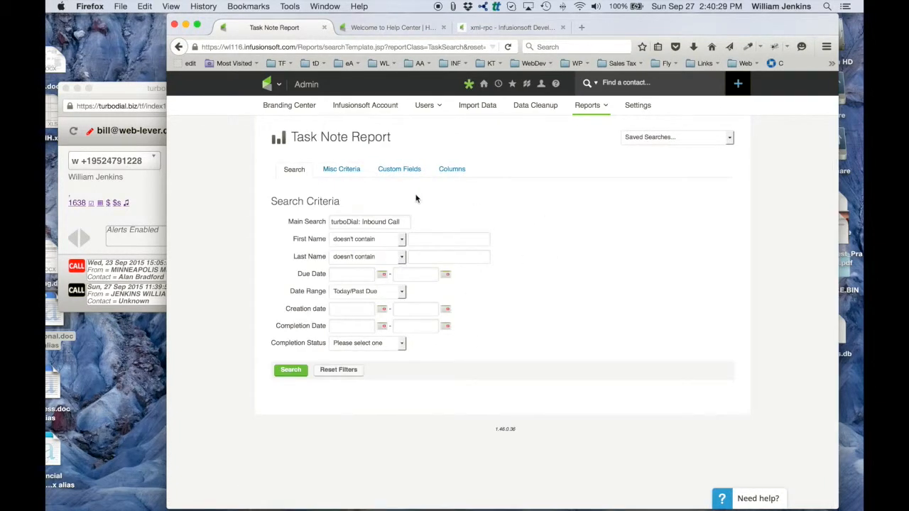
{"action": "left_click", "coordinate": [344, 170]}
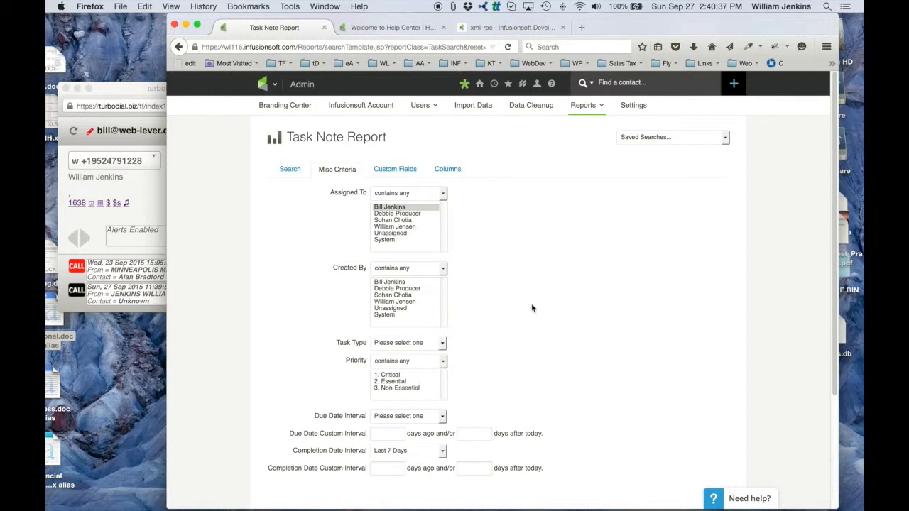
{"action": "scroll", "coordinate": [532, 306], "scroll_direction": "down", "scroll_amount": 3}
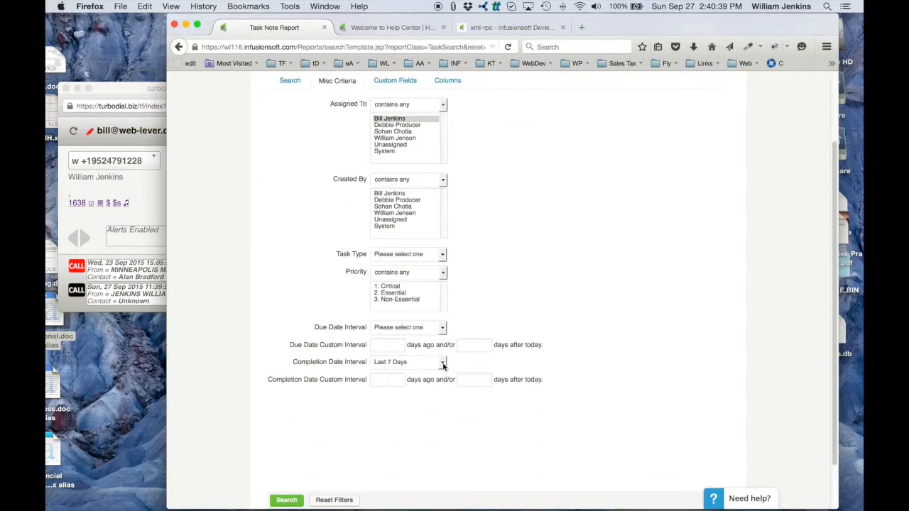
{"action": "scroll", "coordinate": [542, 253], "scroll_direction": "down", "scroll_amount": 1}
{"action": "scroll", "coordinate": [540, 255], "scroll_direction": "down", "scroll_amount": 2}
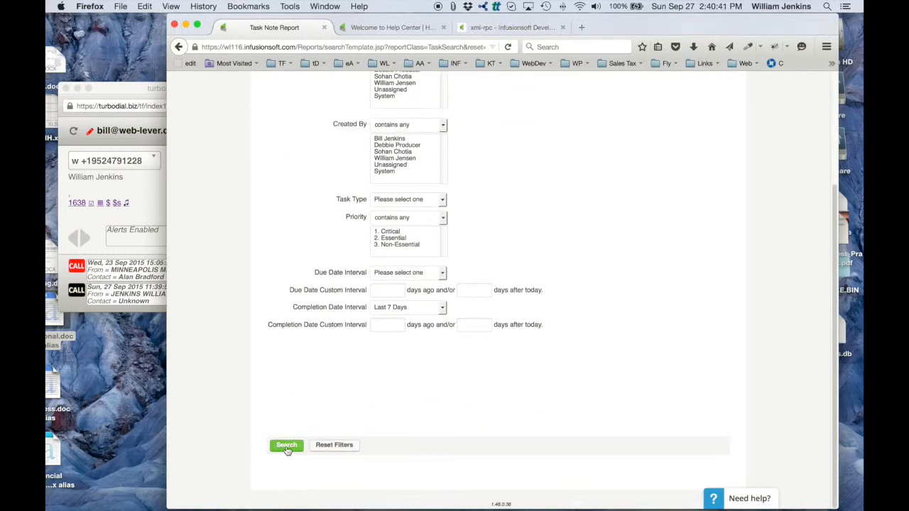
{"action": "left_click", "coordinate": [287, 446]}
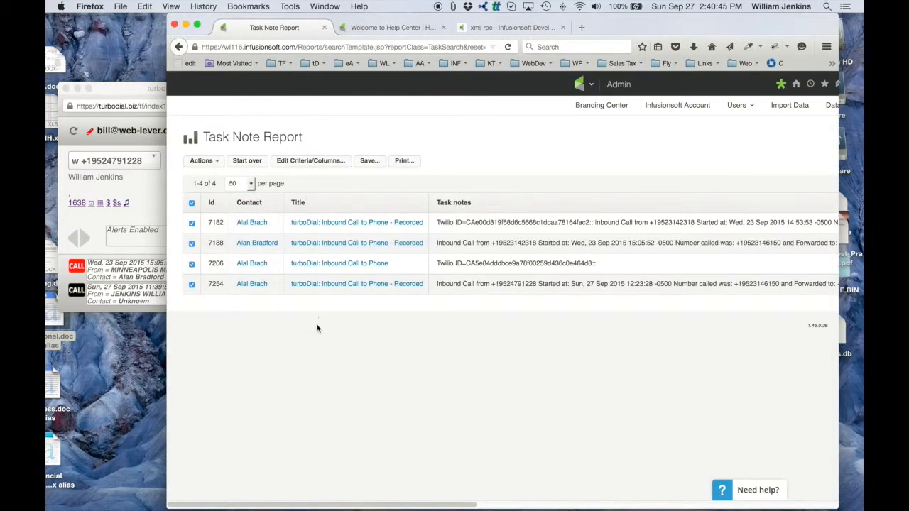
- Save the search as the user's "Inbound Calls - Past 7 Days", starting with their first name, add it to the User Home and return to the dashboard
{"action": "left_click", "coordinate": [369, 161]}
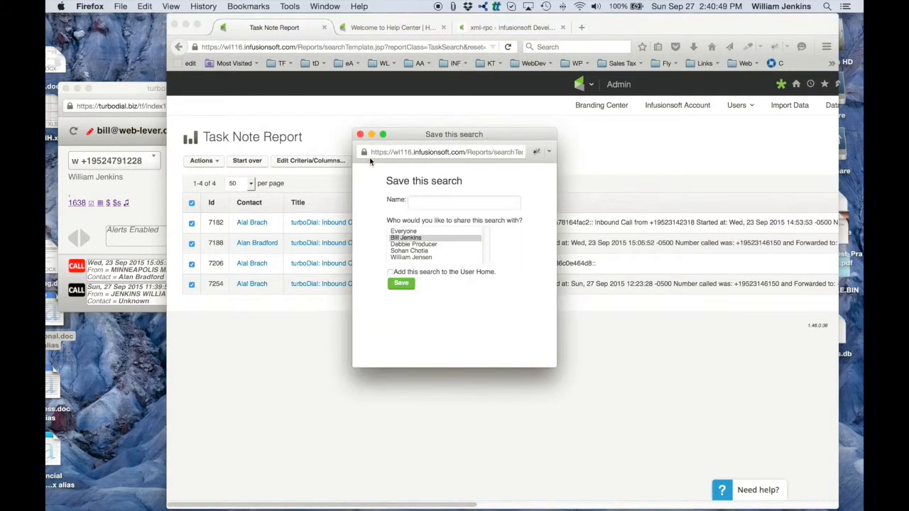
{"action": "type", "text": "Bill's I"}
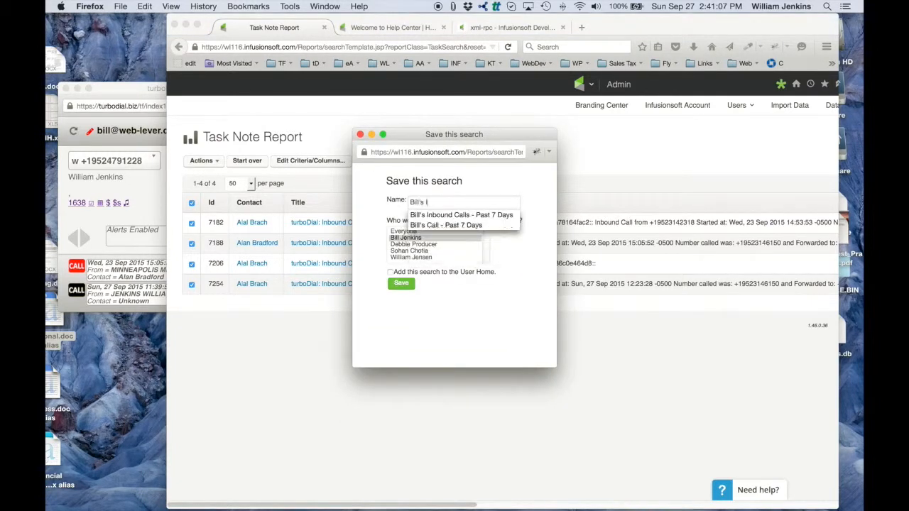
{"action": "type", "text": "nbound Calls - Past 7 Days"}
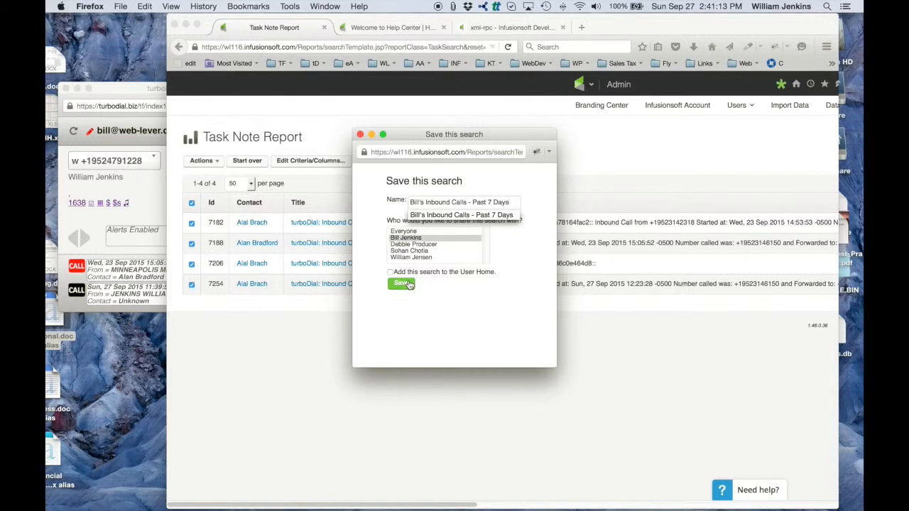
{"action": "left_click", "coordinate": [391, 274]}
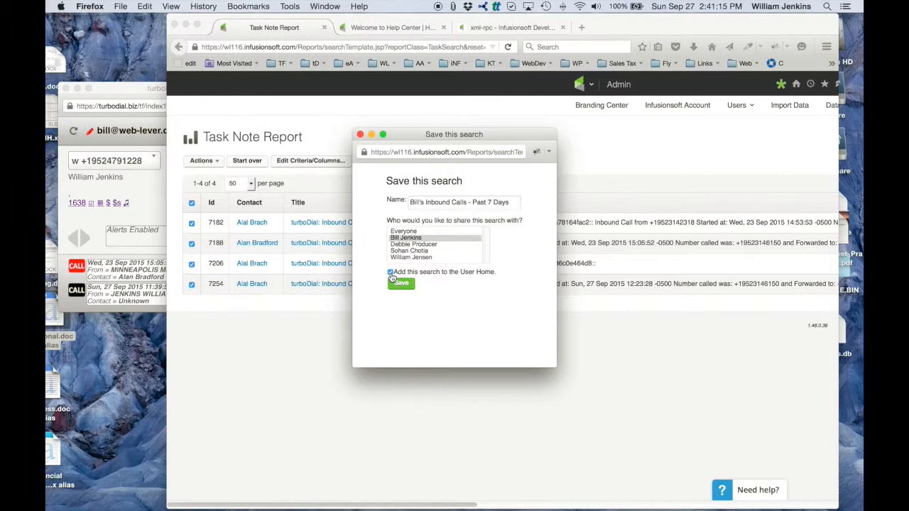
{"action": "left_click", "coordinate": [401, 284]}
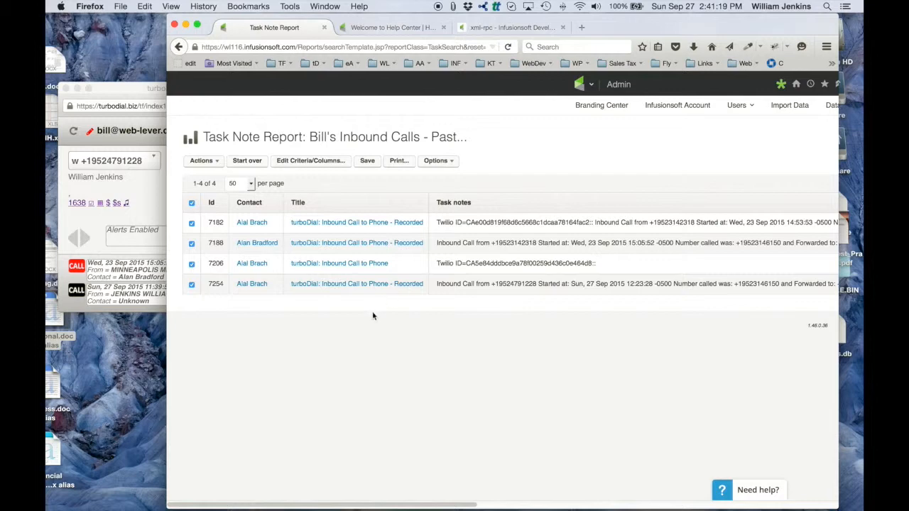
{"action": "left_click", "coordinate": [573, 76]}
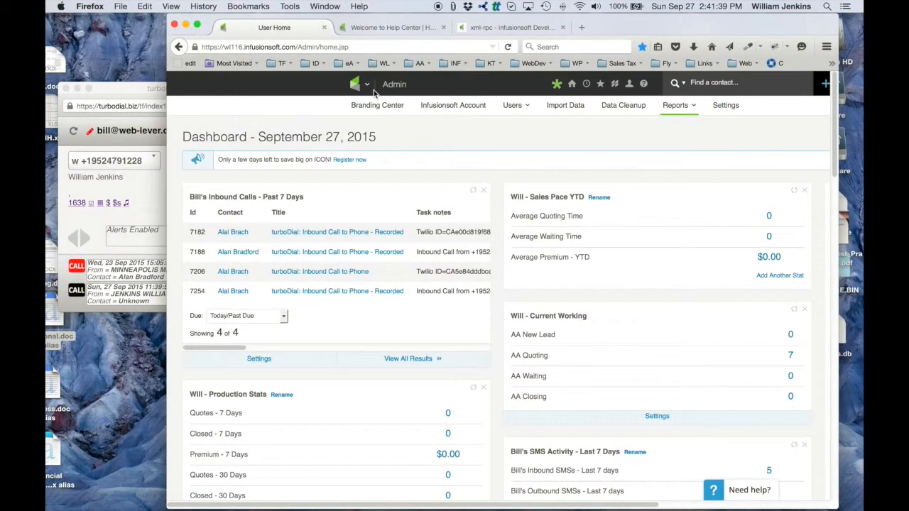
- Open a fresh Task Note Report from the Admin reports for the second call report
{"action": "mouse_move", "coordinate": [362, 88]}
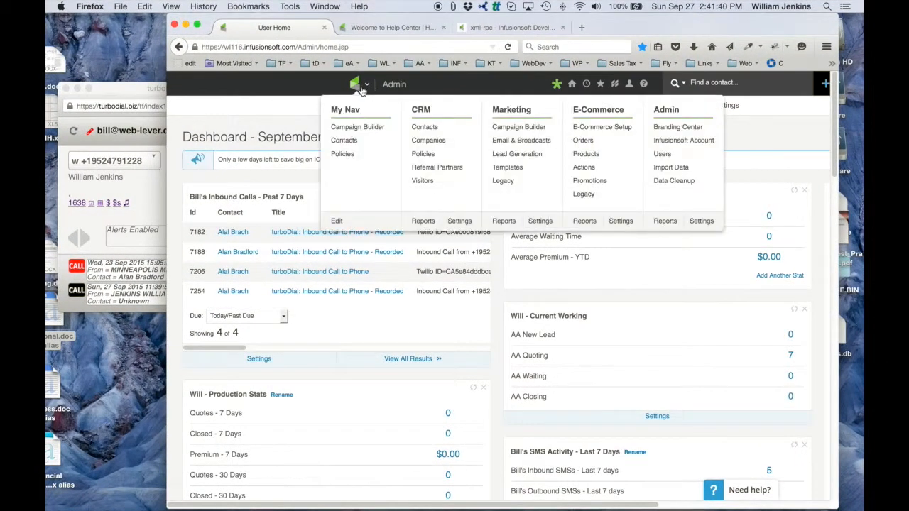
{"action": "left_click", "coordinate": [664, 221]}
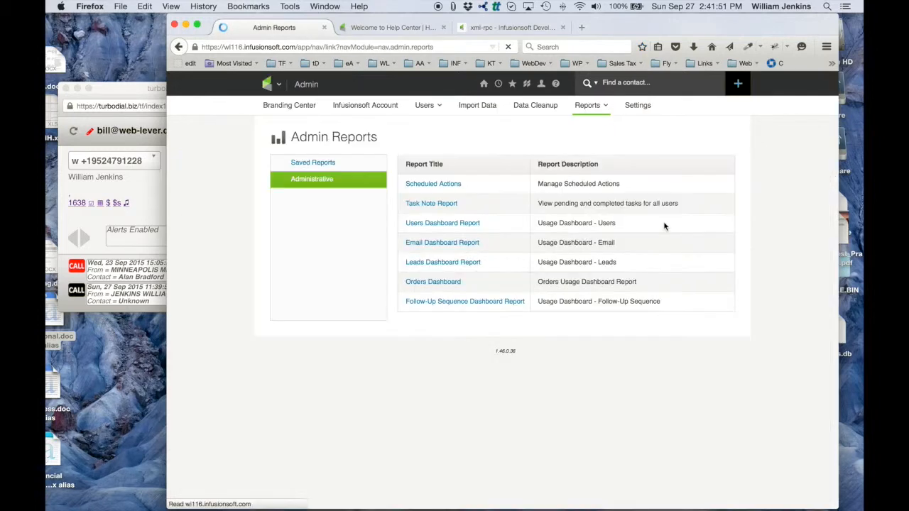
{"action": "left_click", "coordinate": [415, 204]}
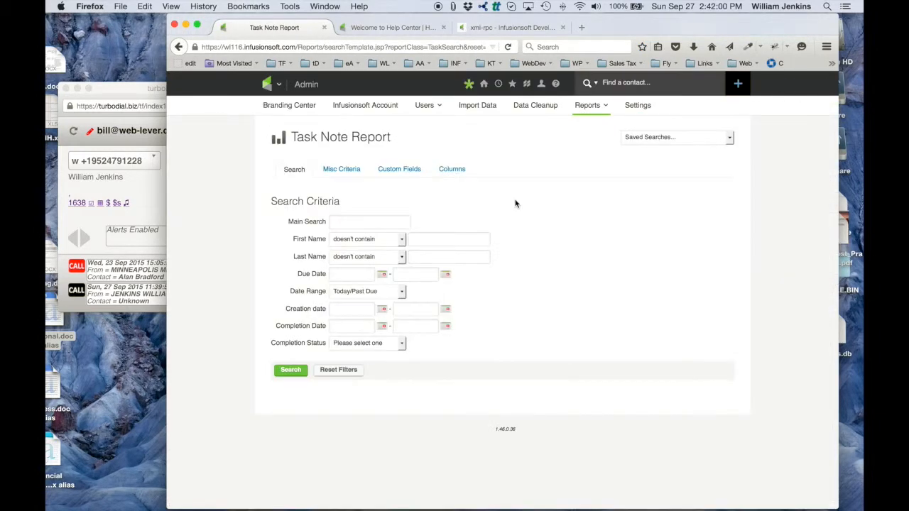
- Enter "turboDial: Inbound Call" as the main search term of the new report
{"action": "left_click", "coordinate": [370, 220]}
{"action": "left_click", "coordinate": [367, 236]}
{"action": "double_click", "coordinate": [392, 222]}
{"action": "key", "text": "BackSpace"}
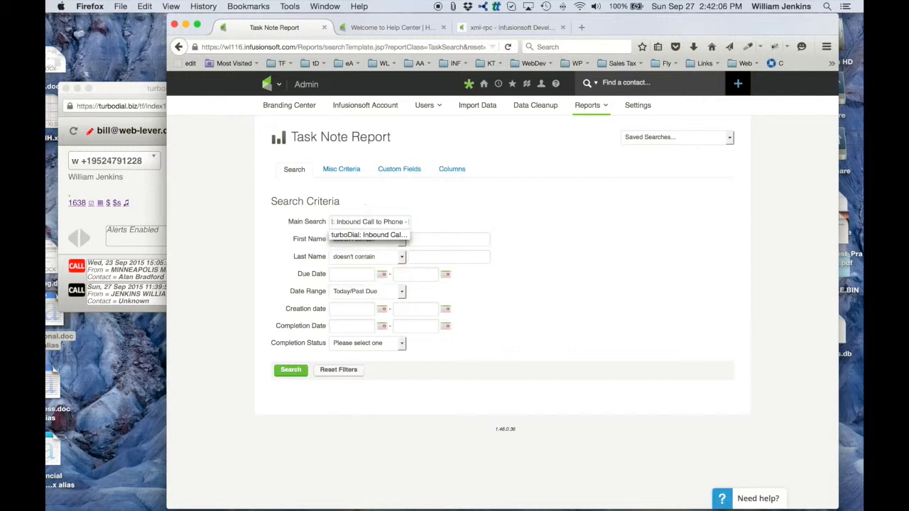
{"action": "left_click", "coordinate": [331, 234]}
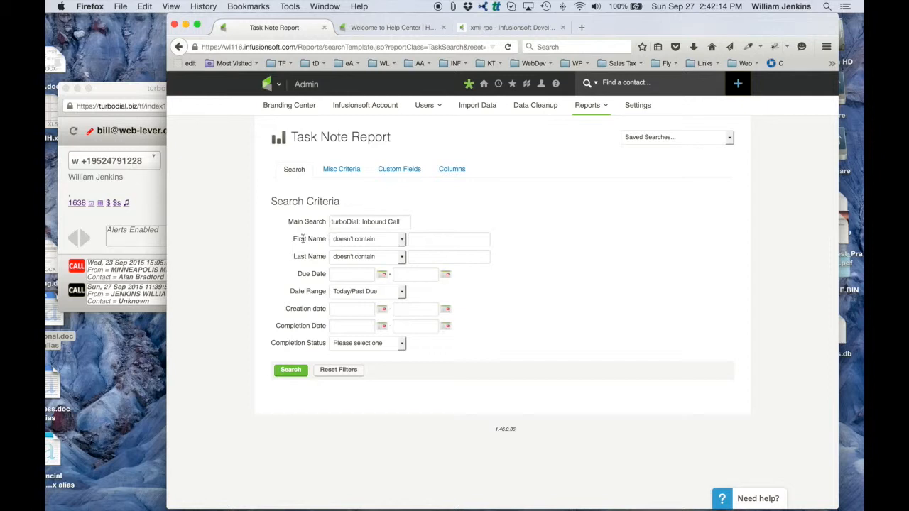
- Set both First Name and Last Name to doesn't contain "_" and run the search
{"action": "left_click", "coordinate": [368, 240]}
{"action": "left_click", "coordinate": [363, 284]}
{"action": "type", "text": "_"}
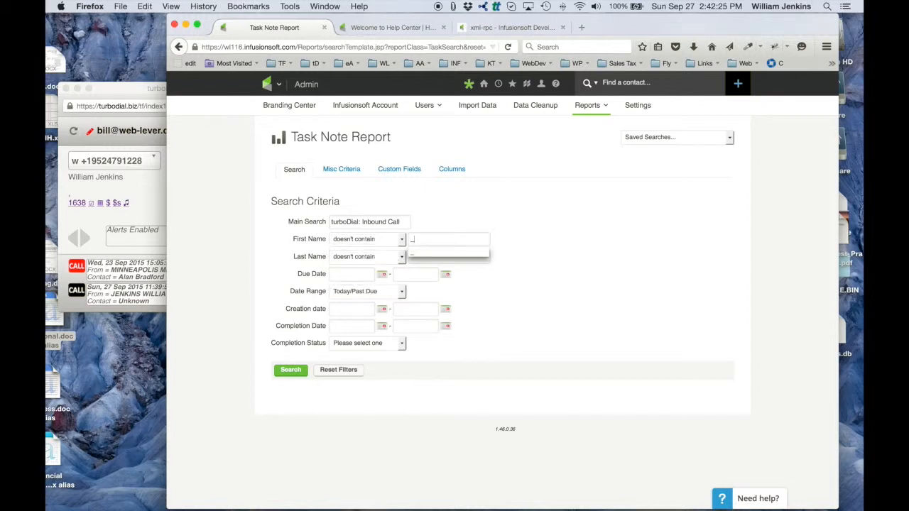
{"action": "left_click", "coordinate": [593, 232]}
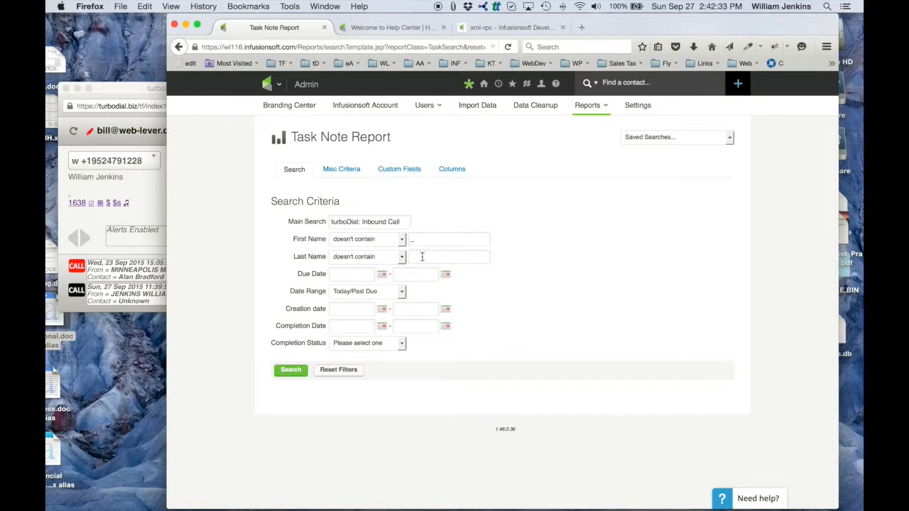
{"action": "left_click", "coordinate": [455, 256]}
{"action": "type", "text": "_"}
{"action": "left_click", "coordinate": [564, 271]}
{"action": "left_click", "coordinate": [292, 371]}
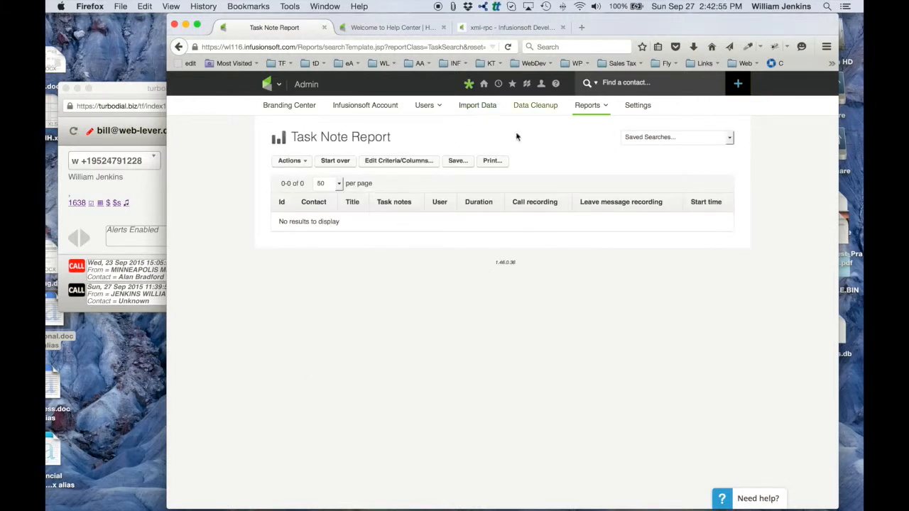
- Save the search as "Inbound Calls - No Contact Assigned" and add it to the User Home
{"action": "left_click", "coordinate": [458, 161]}
{"action": "left_click", "coordinate": [438, 200]}
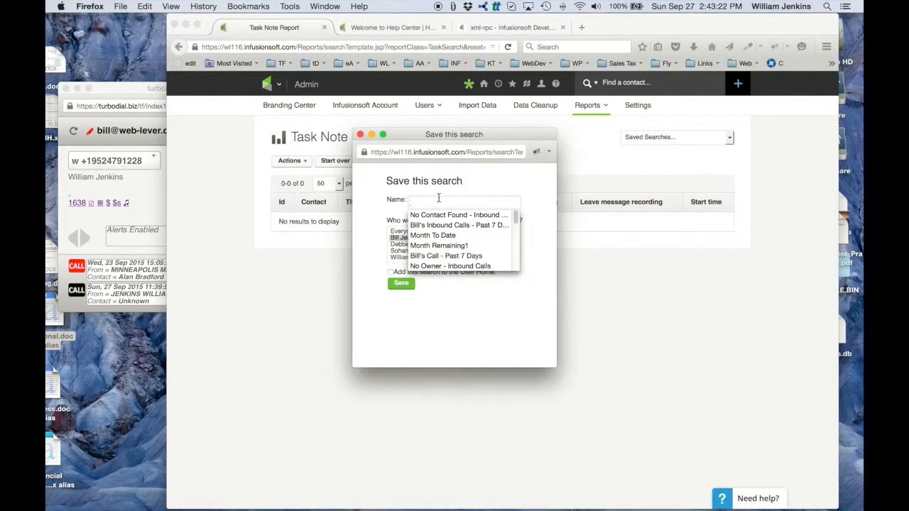
{"action": "type", "text": "Inboun"}
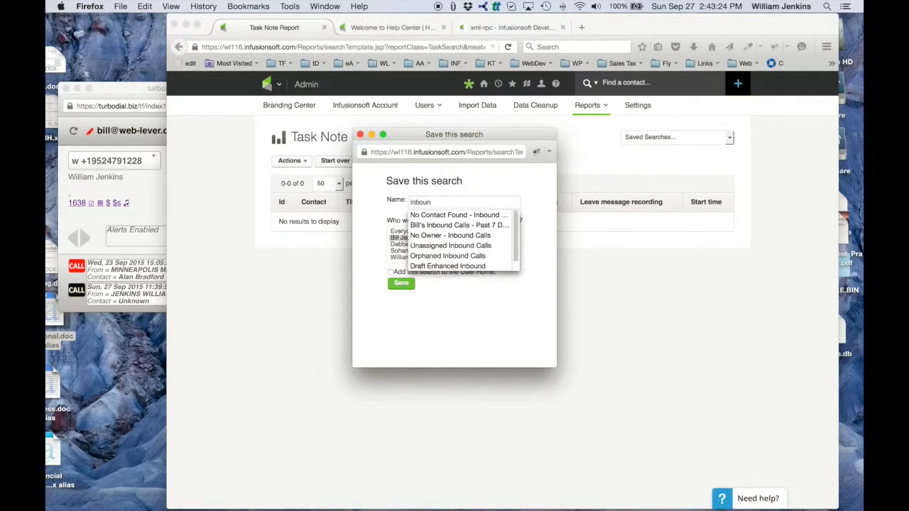
{"action": "type", "text": "d Calls - No"}
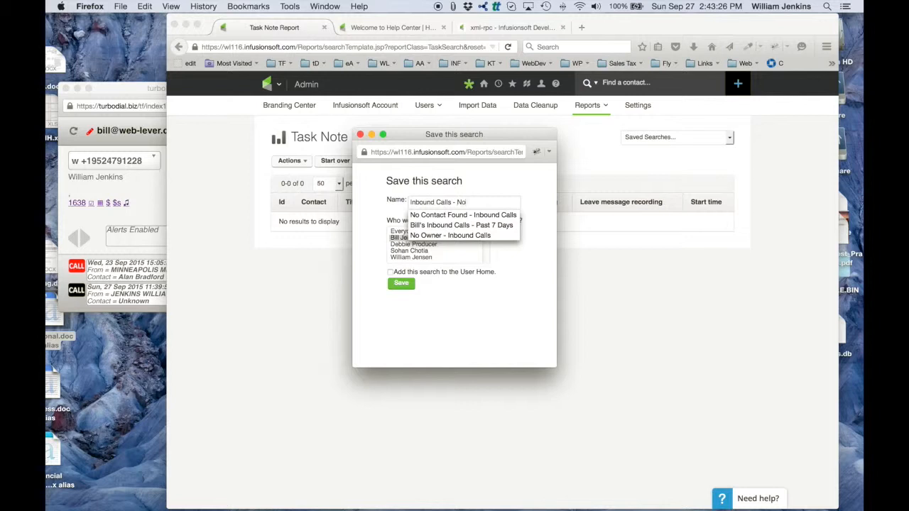
{"action": "type", "text": " Contact A"}
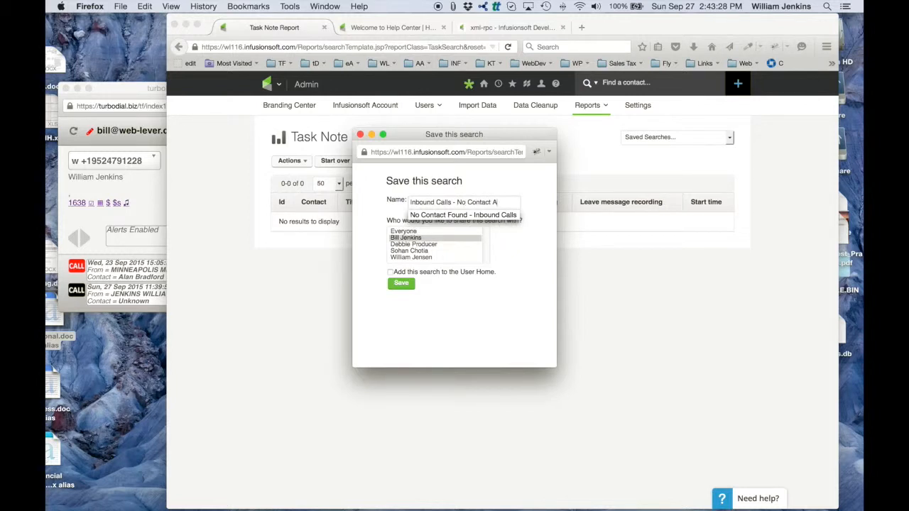
{"action": "type", "text": "ssigned"}
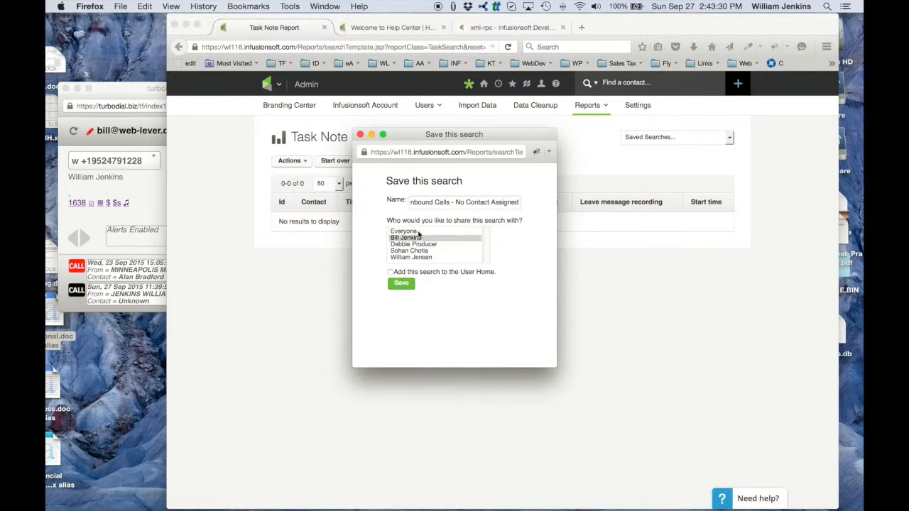
{"action": "left_click", "coordinate": [401, 283]}
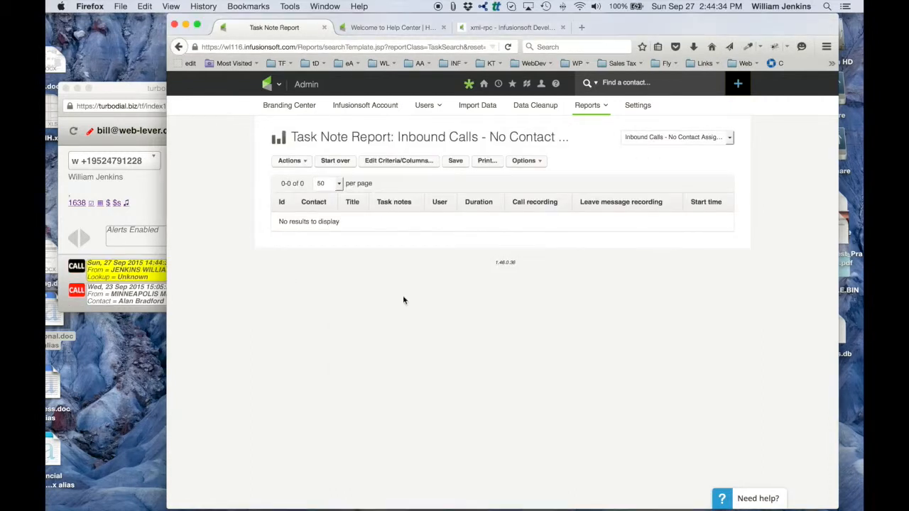
- Check the newest inbound call alert in the turboDial window and switch back to the report in Firefox
{"action": "left_click", "coordinate": [144, 192]}
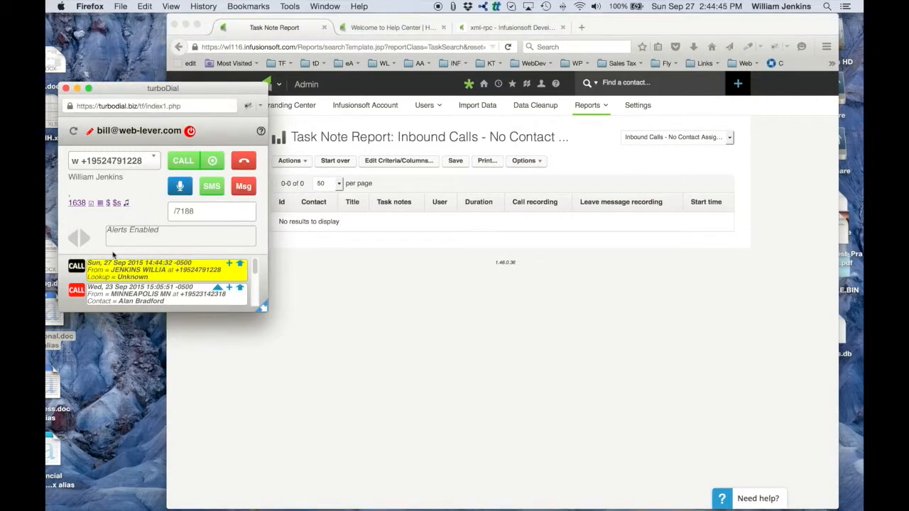
{"action": "left_click", "coordinate": [350, 280]}
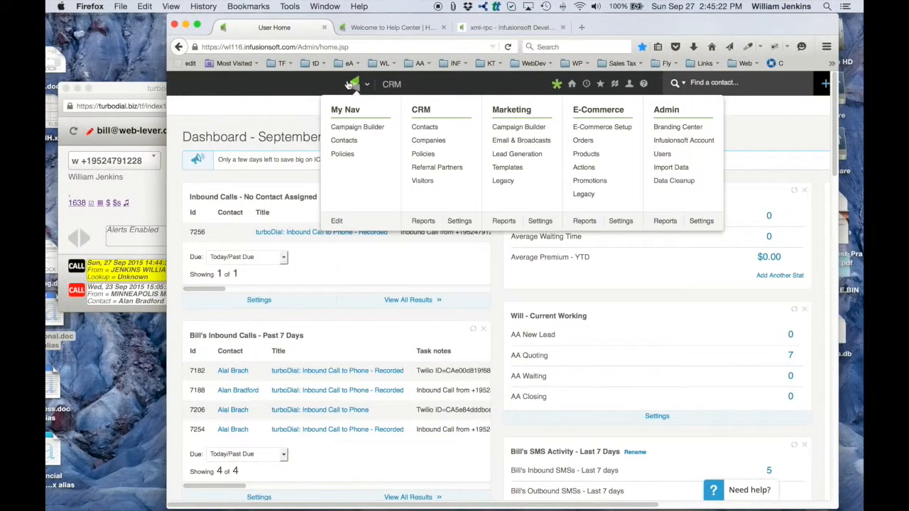
- Open the Task Note Report from the Admin reports and start it over for the third call report
{"action": "left_click", "coordinate": [665, 222]}
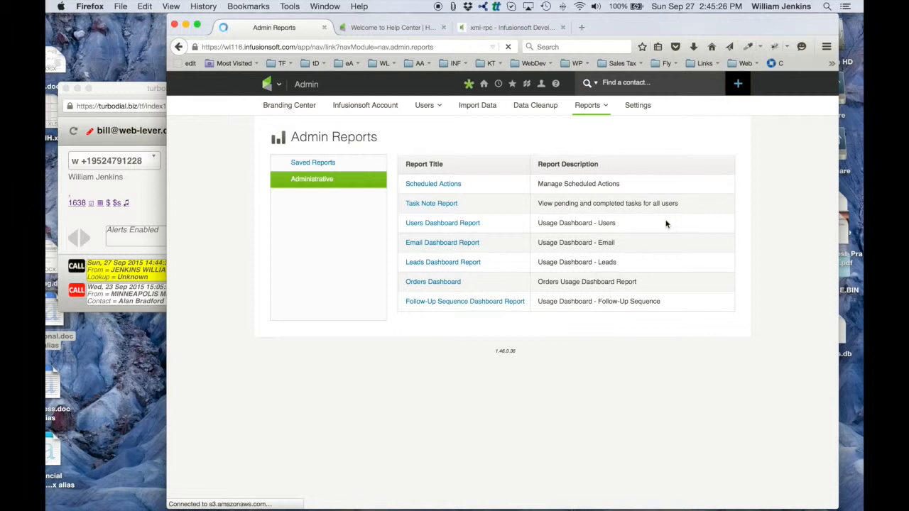
{"action": "left_click", "coordinate": [431, 204]}
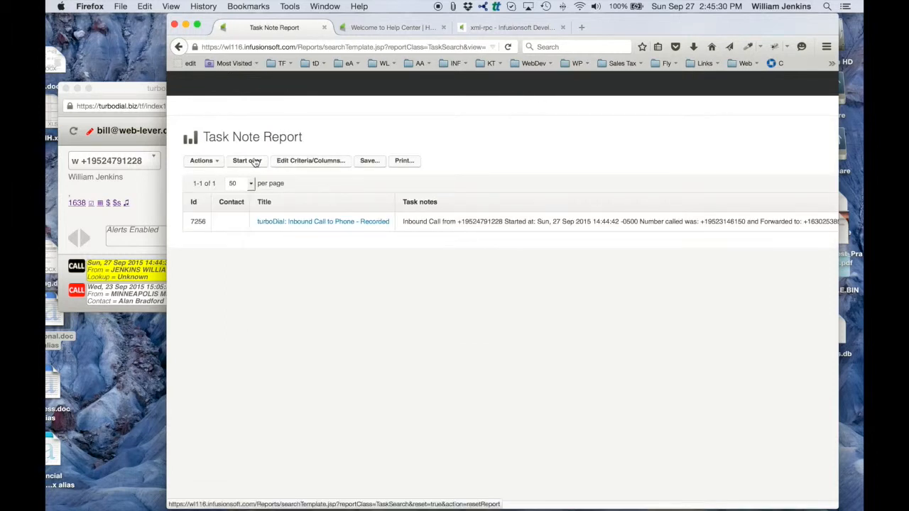
{"action": "left_click", "coordinate": [253, 162]}
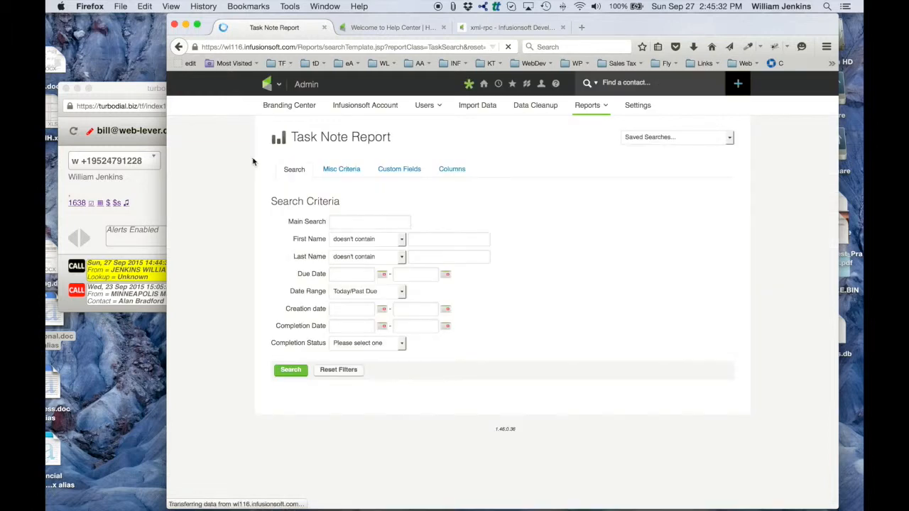
- Set the main search term of the third report to "turboDial: Inbound Call"
{"action": "left_click", "coordinate": [350, 221]}
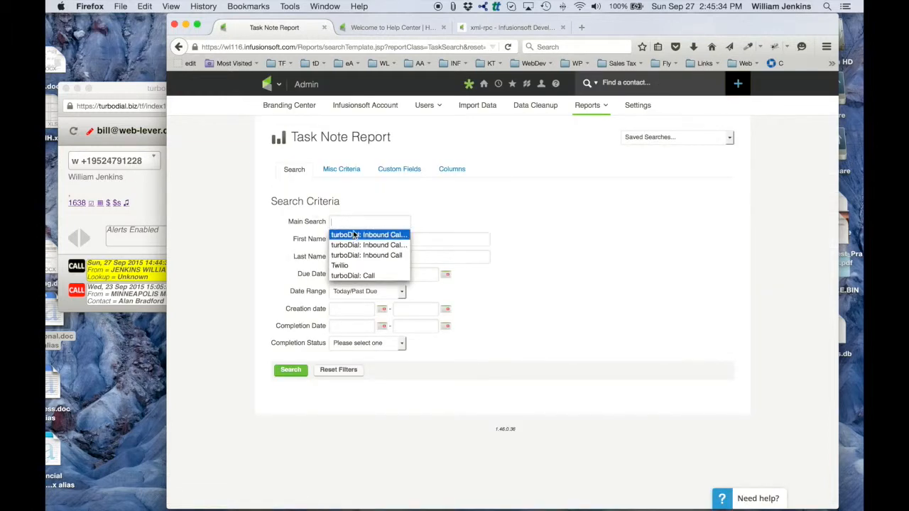
{"action": "left_click", "coordinate": [354, 237]}
{"action": "double_click", "coordinate": [391, 222]}
{"action": "key", "text": "BackSpace"}
{"action": "key", "text": "BackSpace"}
{"action": "key", "text": "BackSpace"}
{"action": "key", "text": "BackSpace"}
{"action": "key", "text": "BackSpace"}
{"action": "key", "text": "BackSpace"}
{"action": "key", "text": "BackSpace"}
{"action": "key", "text": "BackSpace"}
{"action": "key", "text": "BackSpace"}
{"action": "key", "text": "BackSpace"}
{"action": "key", "text": "BackSpace"}
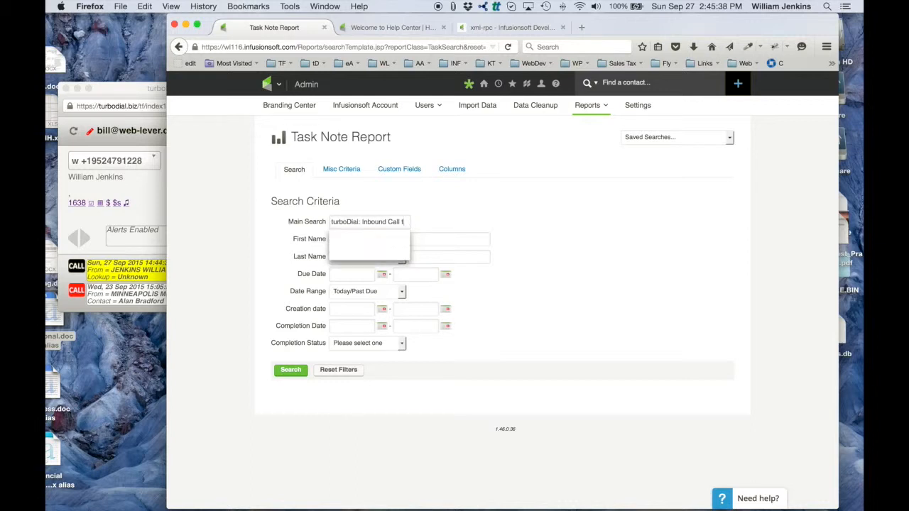
{"action": "left_click", "coordinate": [454, 206]}
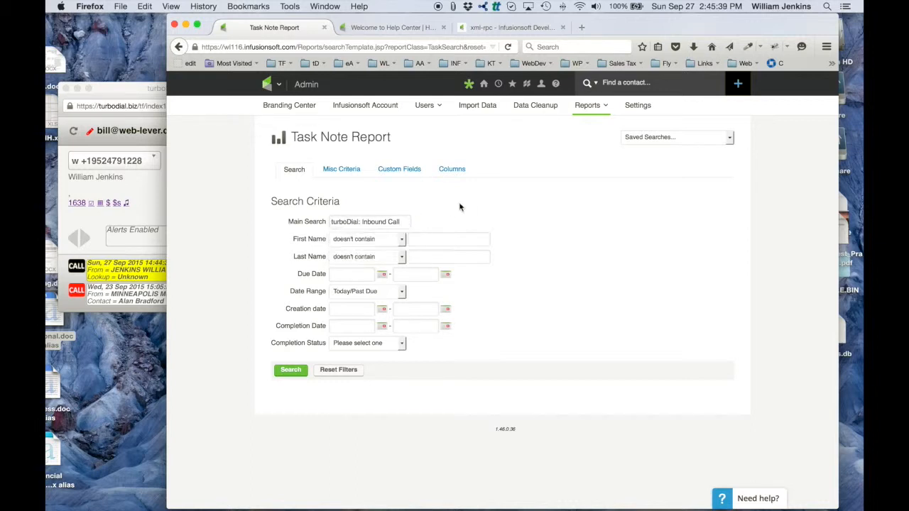
- Set the Assigned To criterion to doesn't contain any of the four named users, excluding Unassigned and System from the selection, and run the search
{"action": "left_click", "coordinate": [343, 170]}
{"action": "left_click", "coordinate": [396, 193]}
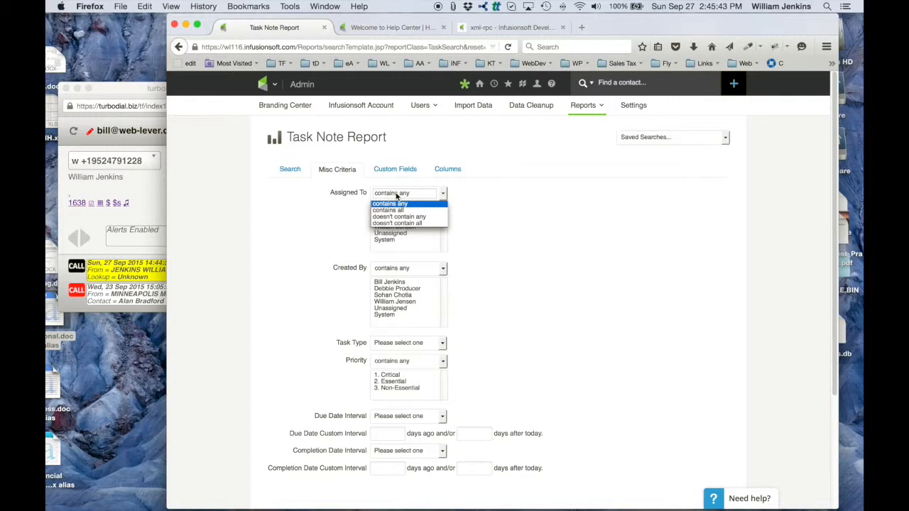
{"action": "left_click", "coordinate": [394, 204]}
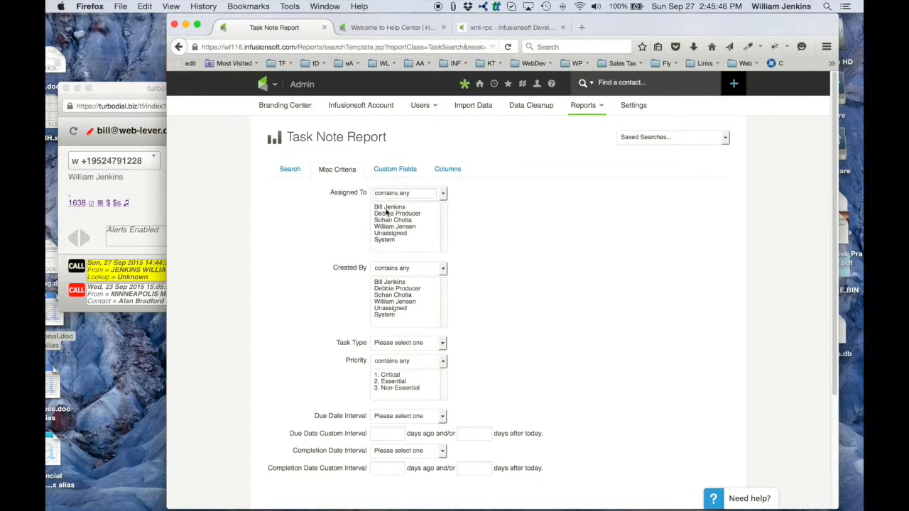
{"action": "left_click_drag", "start_coordinate": [388, 227], "coordinate": [389, 207]}
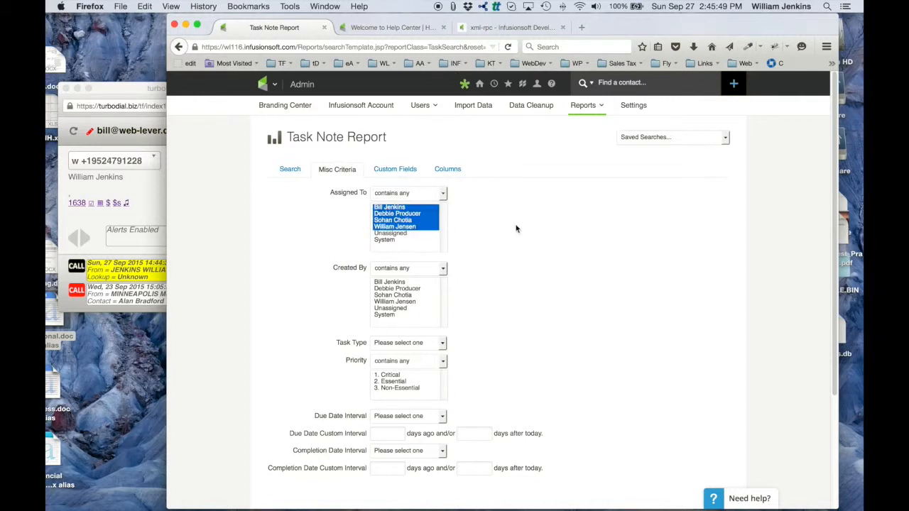
{"action": "left_click", "coordinate": [407, 197]}
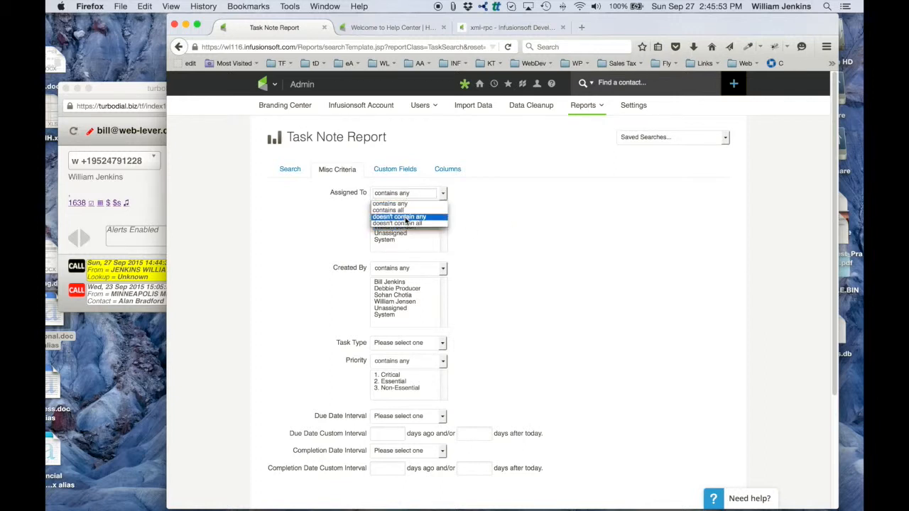
{"action": "left_click", "coordinate": [405, 217]}
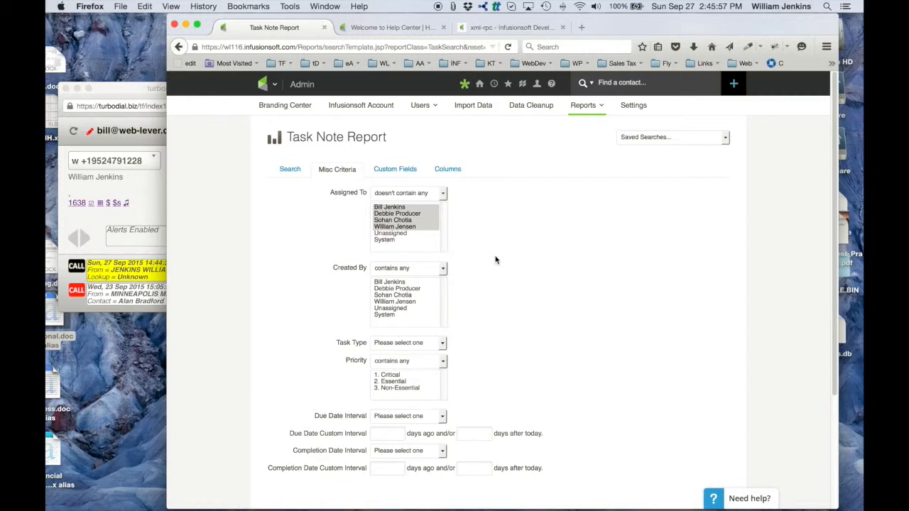
{"action": "scroll", "coordinate": [496, 260], "scroll_direction": "down", "scroll_amount": 4}
{"action": "left_click", "coordinate": [284, 455]}
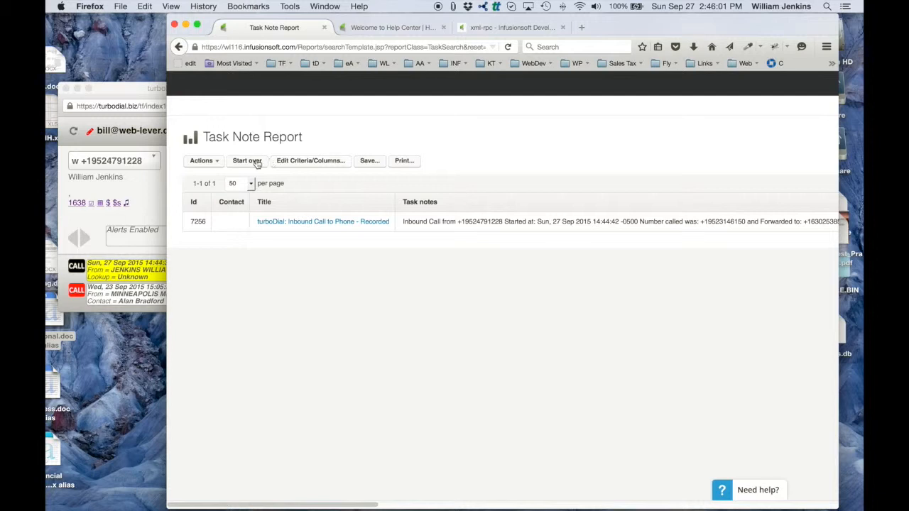
- Save the search as "Inbound Calls - No User Assigned" and add it to the User Home
{"action": "left_click", "coordinate": [368, 161]}
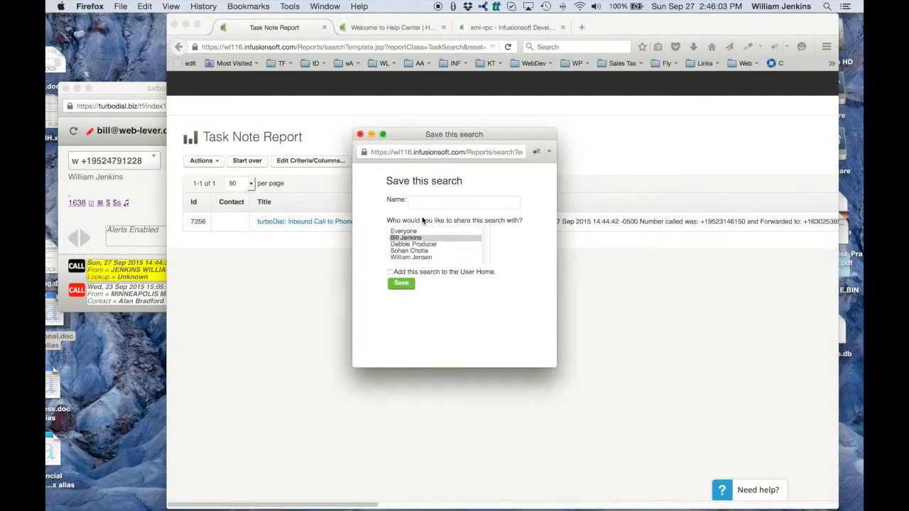
{"action": "type", "text": "Inbound Calls - No User Assigned"}
{"action": "left_click", "coordinate": [401, 284]}
- Return to the dashboard and review the three saved inbound call reports
{"action": "scroll", "coordinate": [586, 130], "scroll_direction": "right", "scroll_amount": 3}
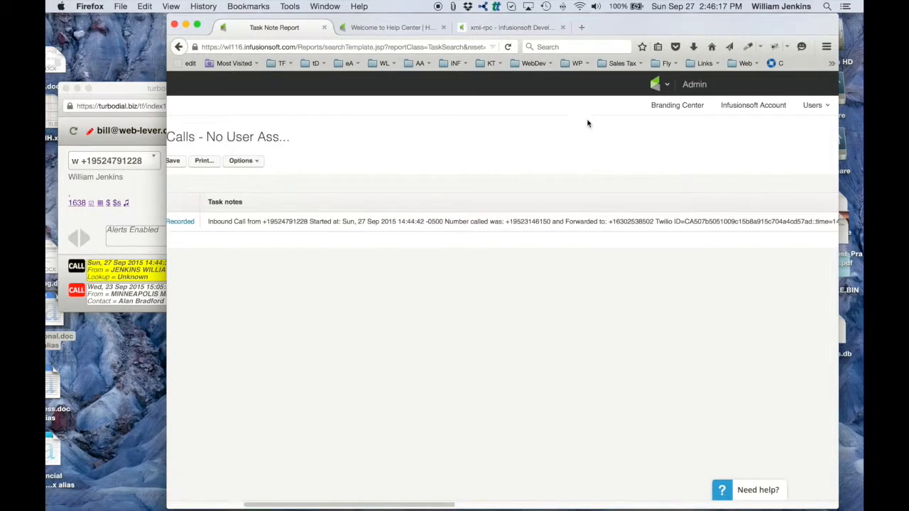
{"action": "scroll", "coordinate": [723, 144], "scroll_direction": "right", "scroll_amount": 5}
{"action": "left_click", "coordinate": [642, 85]}
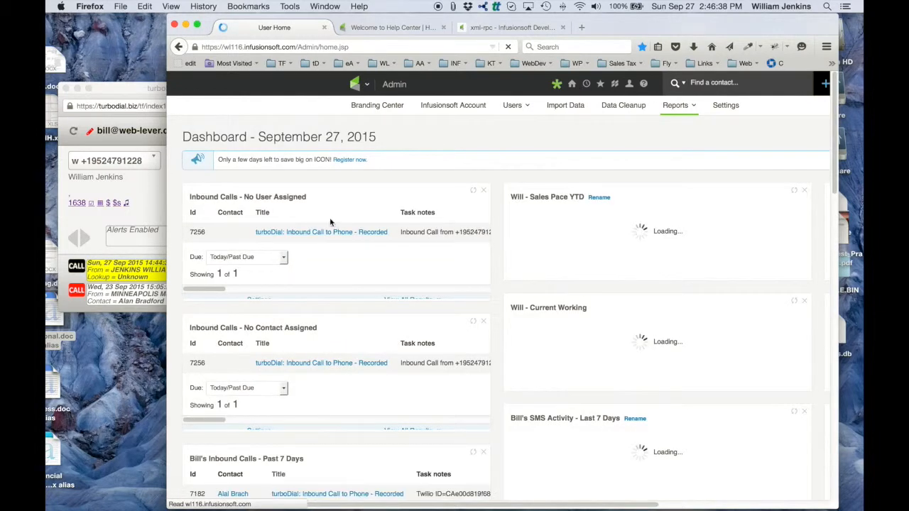
{"action": "scroll", "coordinate": [355, 211], "scroll_direction": "down", "scroll_amount": 3}
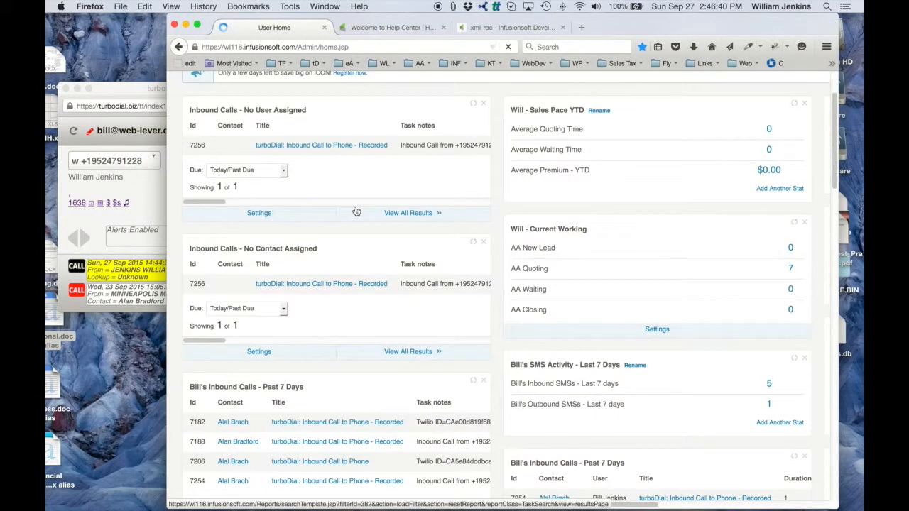
{"action": "scroll", "coordinate": [356, 211], "scroll_direction": "down", "scroll_amount": 3}
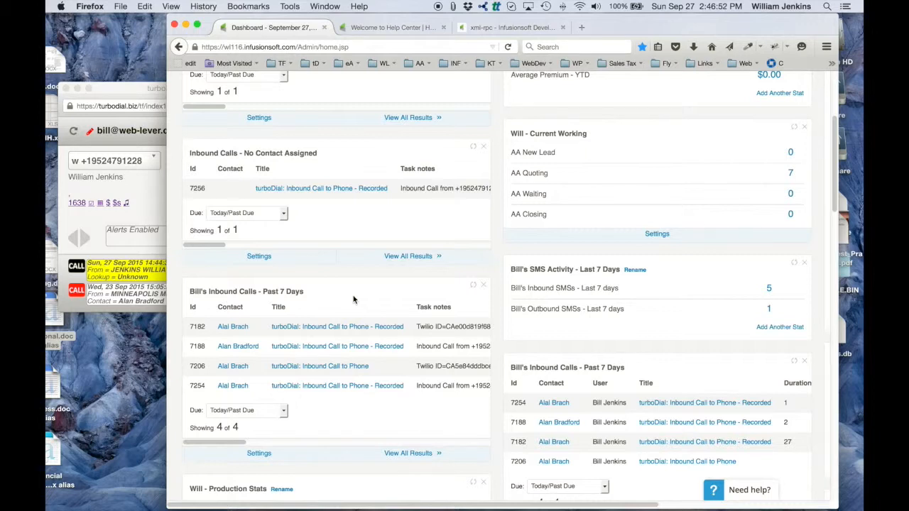
- View the search and misc criteria of the user's Past 7 Days inbound calls report in its own tab, then close the filters unchanged
{"action": "left_click", "coordinate": [389, 30]}
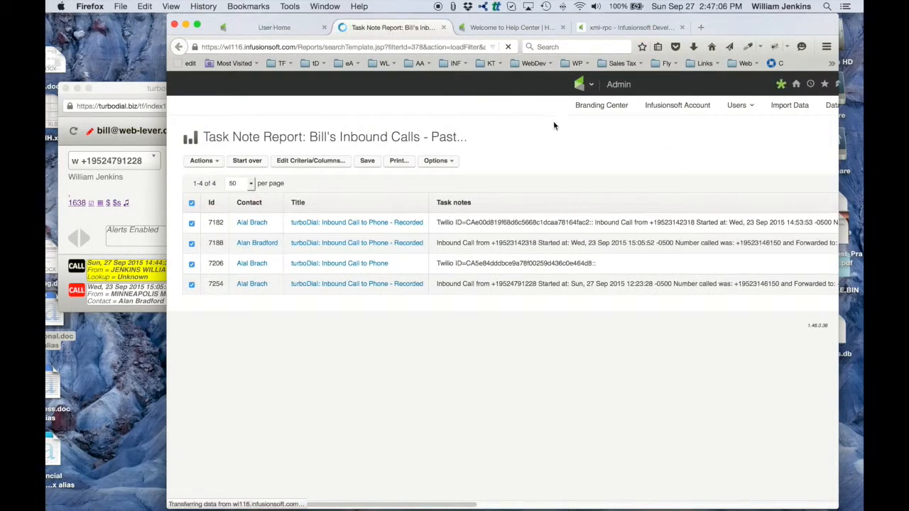
{"action": "left_click", "coordinate": [305, 163]}
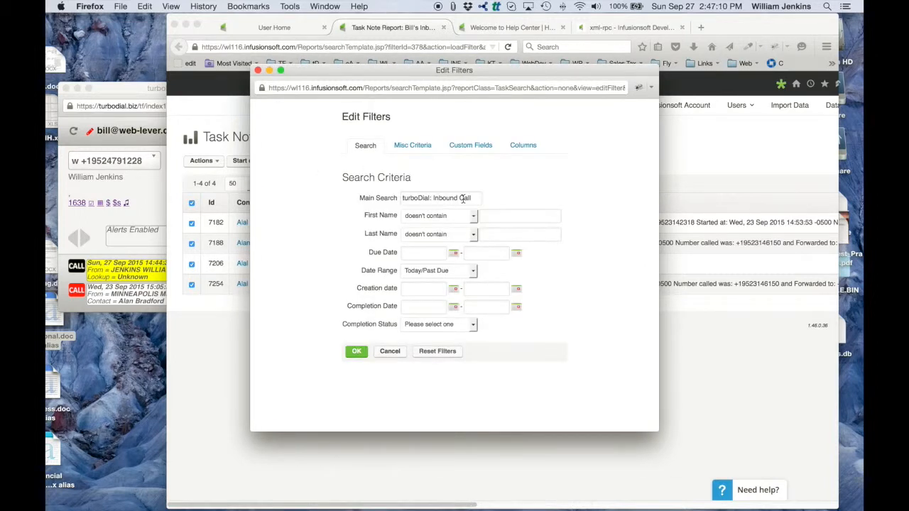
{"action": "left_click", "coordinate": [415, 146]}
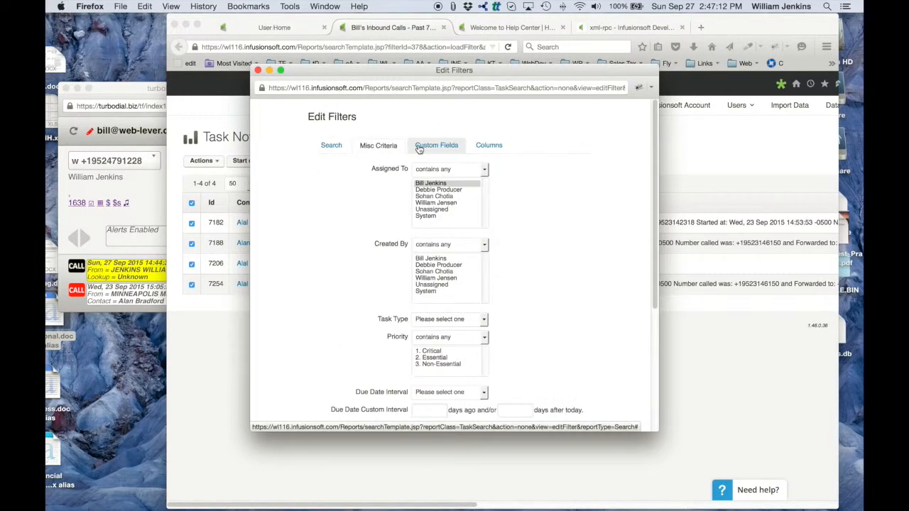
{"action": "scroll", "coordinate": [513, 224], "scroll_direction": "down", "scroll_amount": 4}
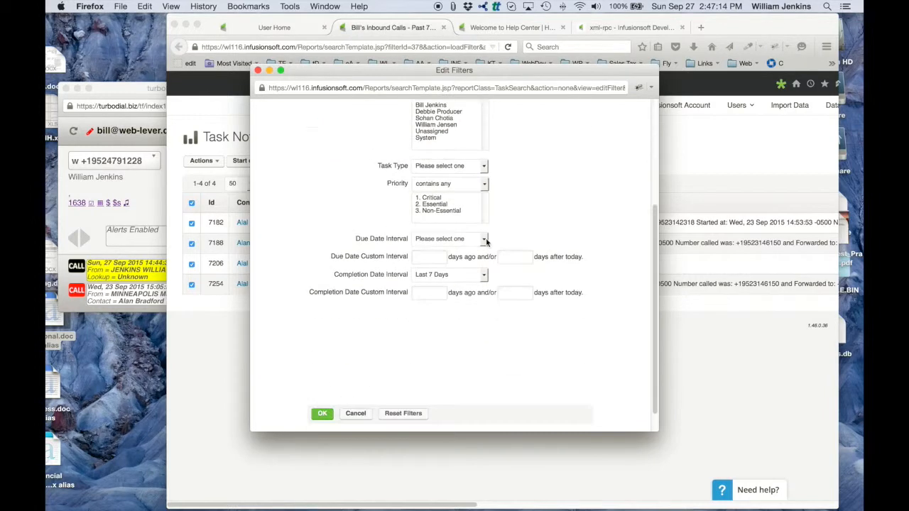
{"action": "left_click", "coordinate": [258, 71]}
- Open the full "Inbound Calls - No Contact Assigned" results from the dashboard in a new tab and view the report's search criteria
{"action": "left_click", "coordinate": [279, 28]}
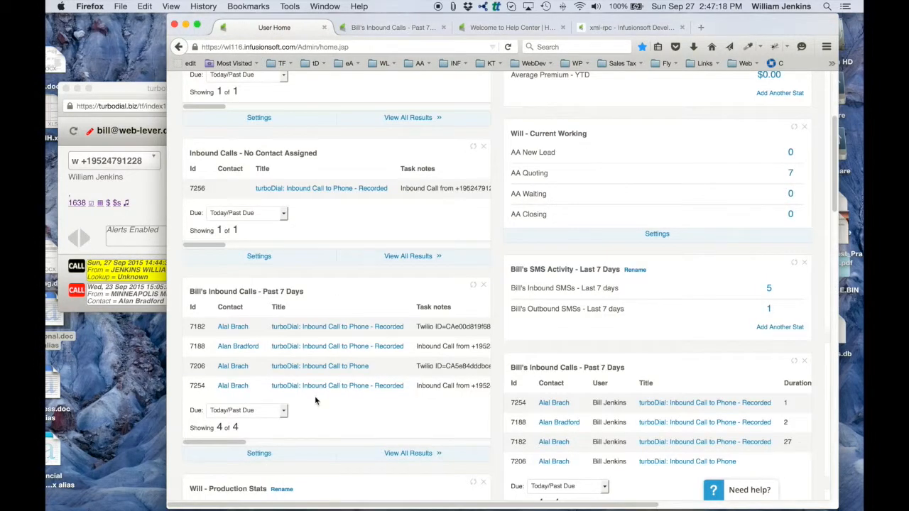
{"action": "scroll", "coordinate": [345, 262], "scroll_direction": "up", "scroll_amount": 2}
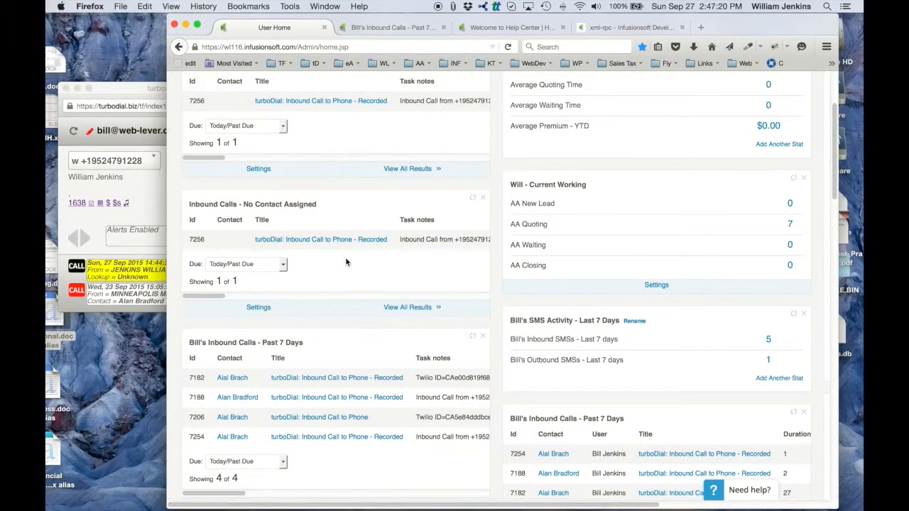
{"action": "scroll", "coordinate": [346, 262], "scroll_direction": "up", "scroll_amount": 1}
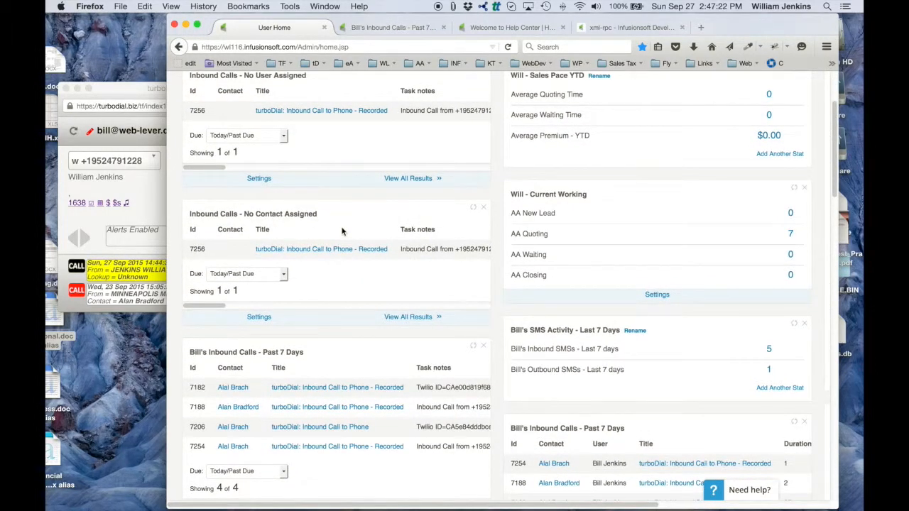
{"action": "right_click", "coordinate": [410, 319]}
{"action": "left_click", "coordinate": [463, 324]}
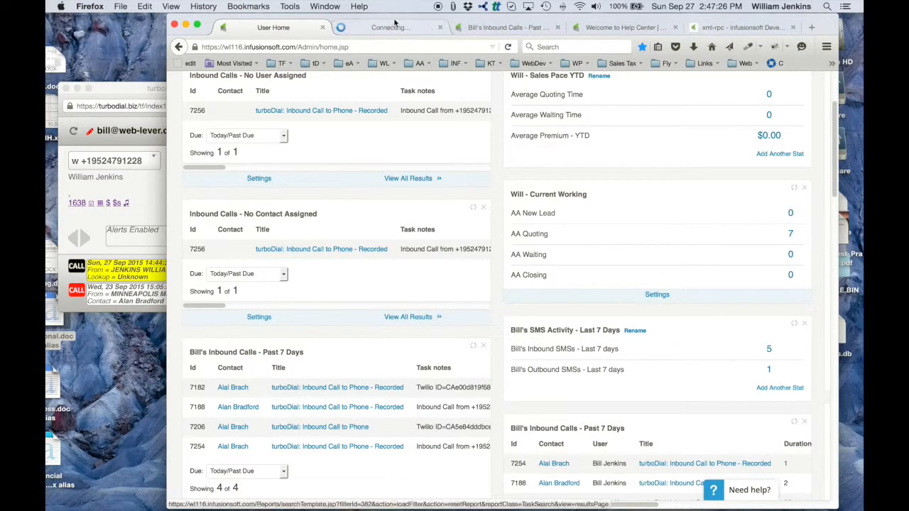
{"action": "left_click", "coordinate": [382, 28]}
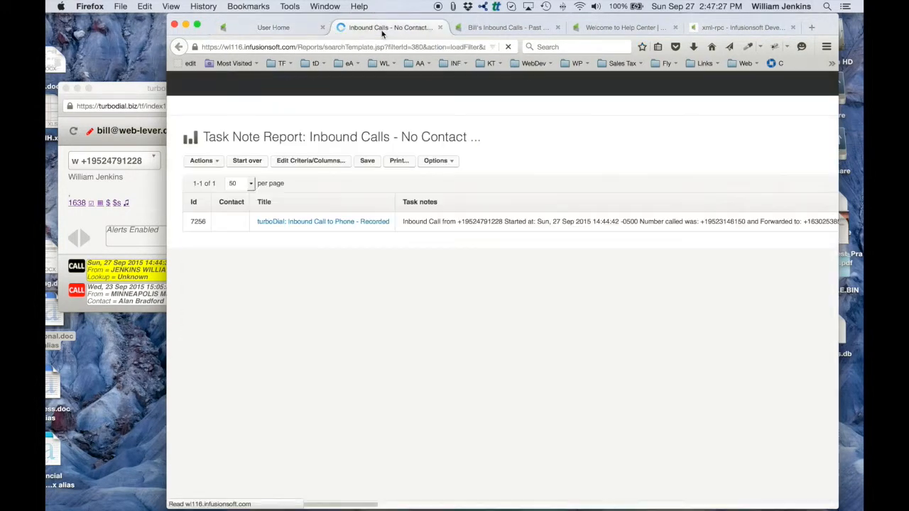
{"action": "left_click", "coordinate": [326, 161]}
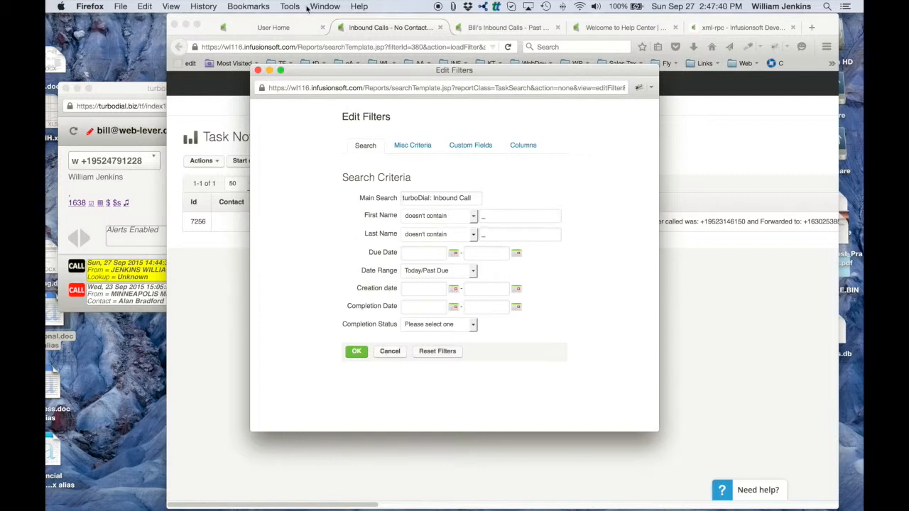
- Close the filters, return to the dashboard and open the full "Inbound Calls - No User Assigned" results in a new tab
{"action": "left_click", "coordinate": [258, 70]}
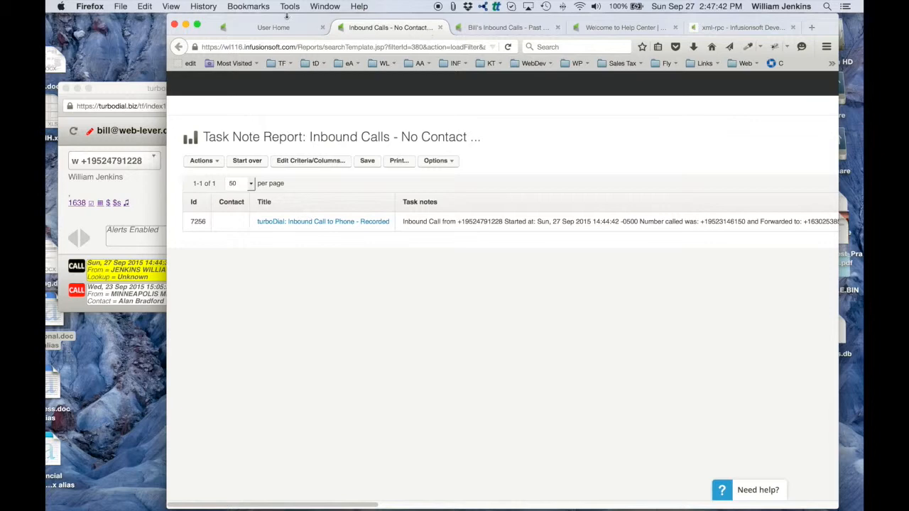
{"action": "left_click", "coordinate": [282, 28]}
{"action": "scroll", "coordinate": [379, 311], "scroll_direction": "up", "scroll_amount": 3}
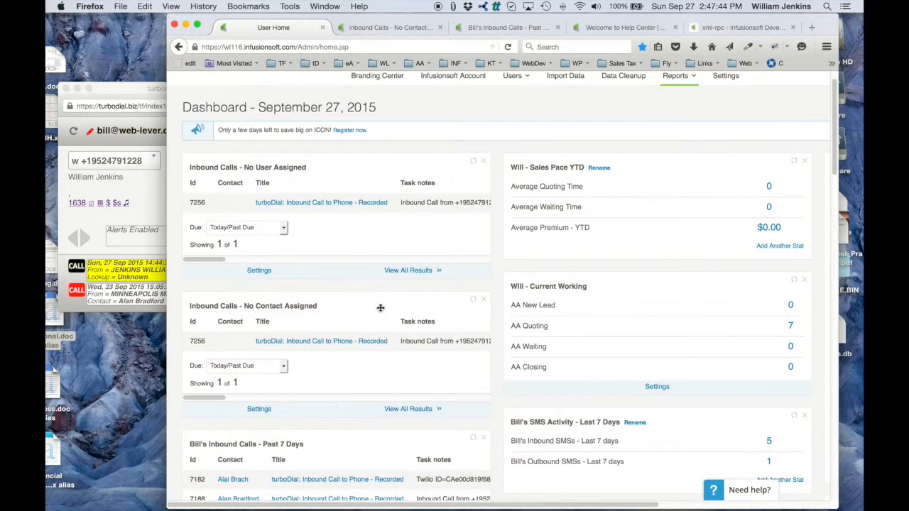
{"action": "right_click", "coordinate": [422, 275]}
{"action": "left_click", "coordinate": [453, 280]}
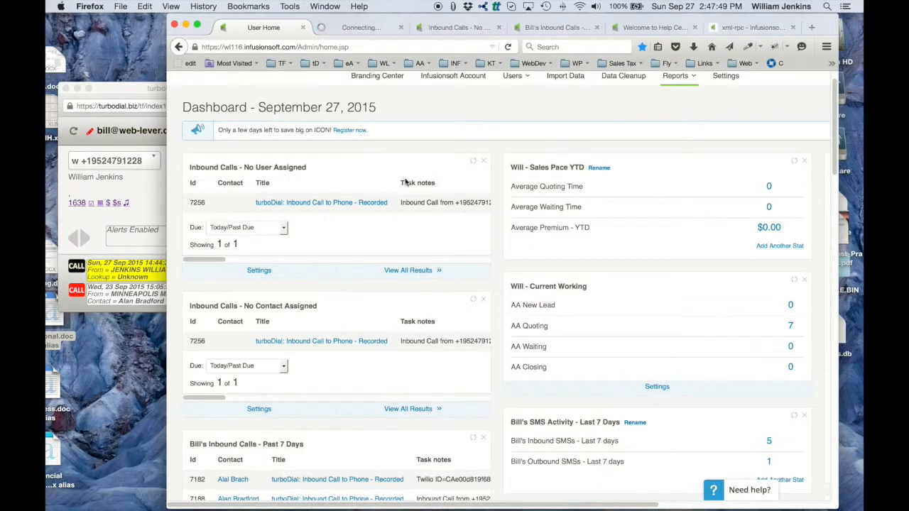
{"action": "left_click", "coordinate": [363, 28]}
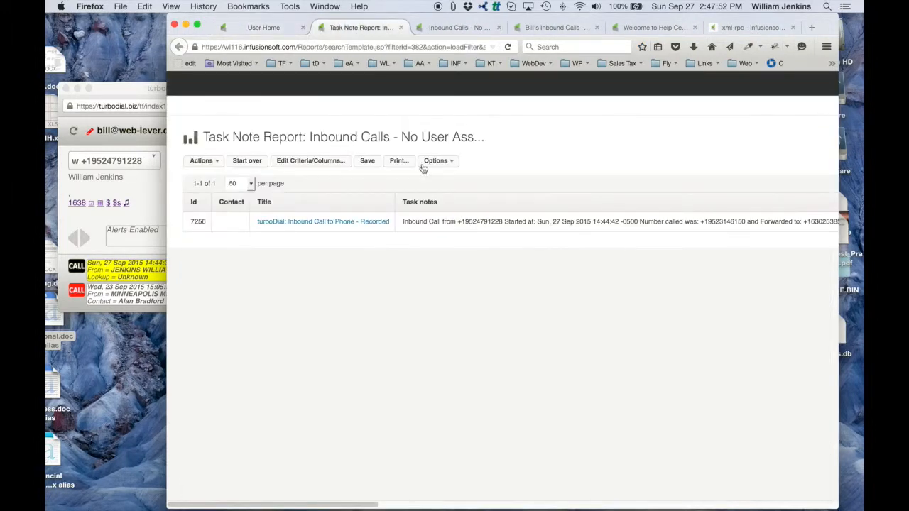
- View the report's search and misc criteria, then close the filters unchanged and return to the dashboard's inbound call reports
{"action": "left_click", "coordinate": [323, 165]}
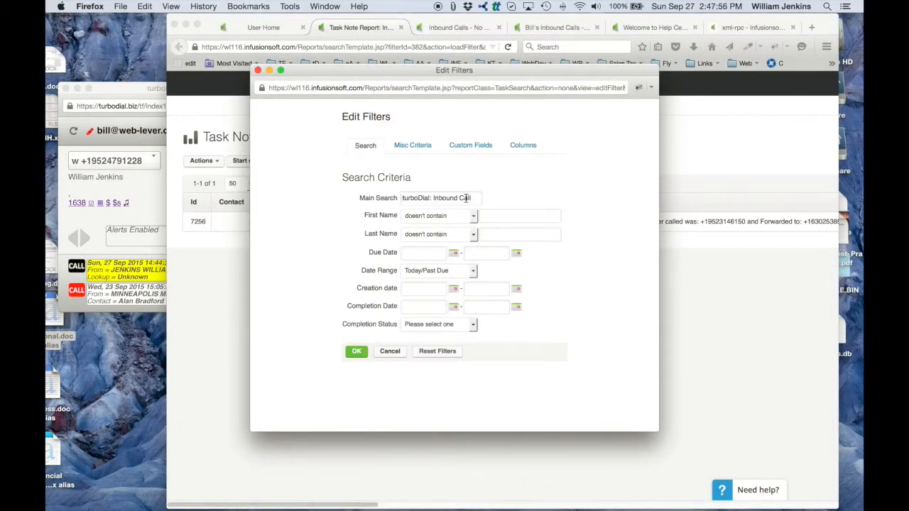
{"action": "left_click", "coordinate": [412, 144]}
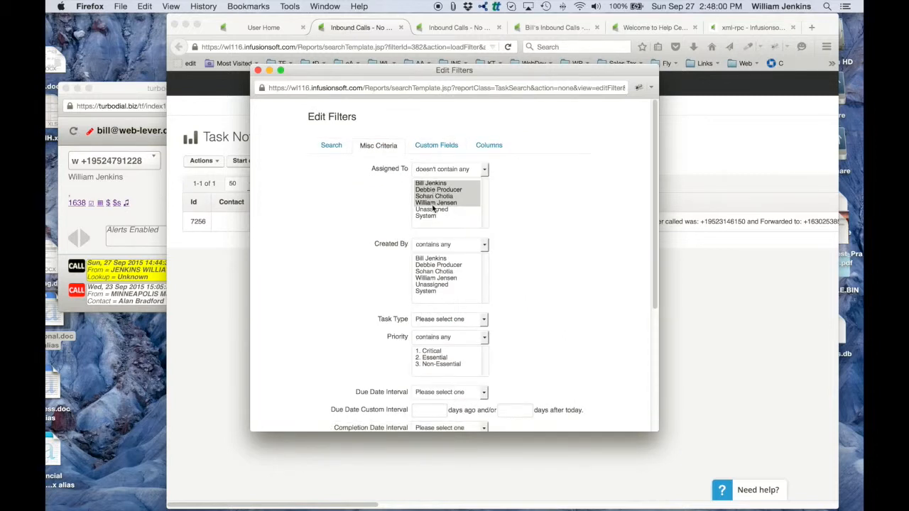
{"action": "left_click", "coordinate": [258, 71]}
{"action": "left_click", "coordinate": [267, 27]}
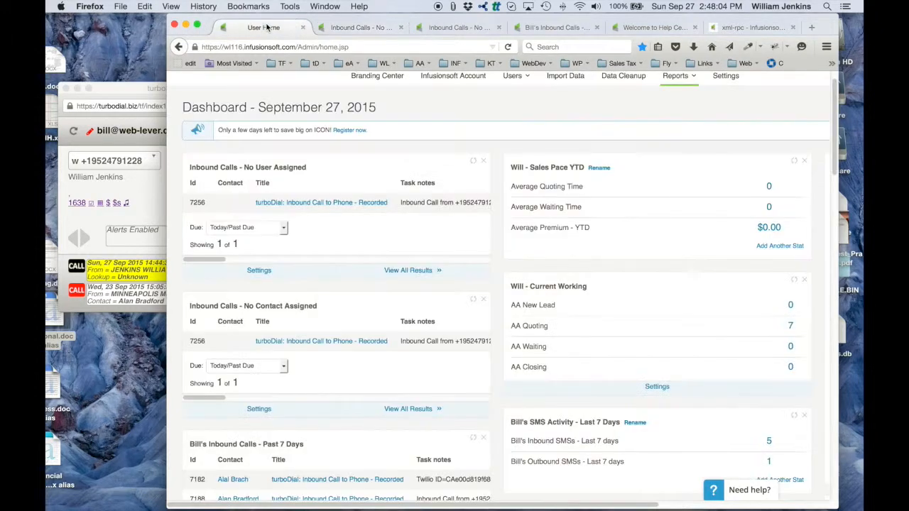
{"action": "scroll", "coordinate": [361, 167], "scroll_direction": "down", "scroll_amount": 2}
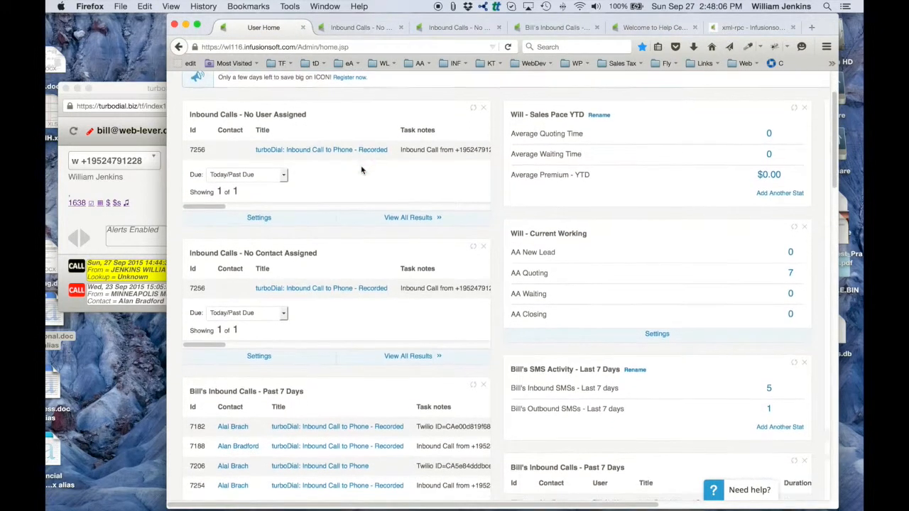